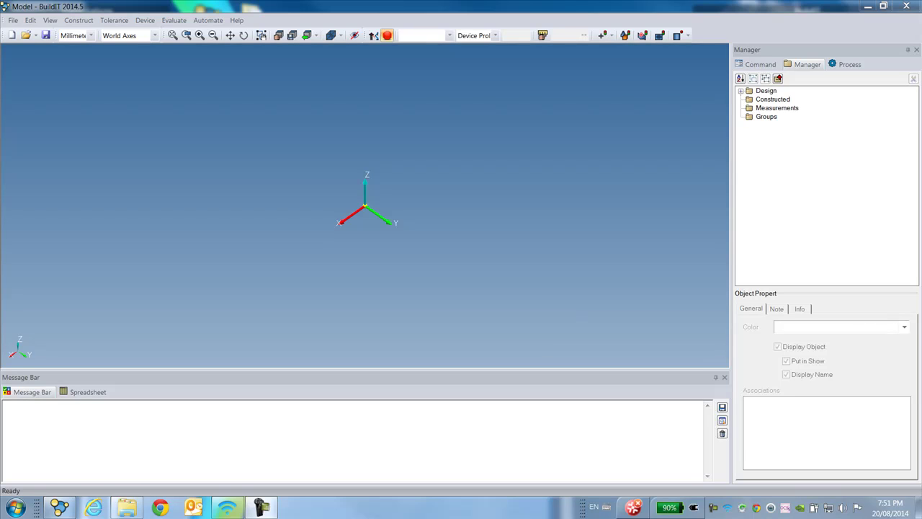
click(13, 21)
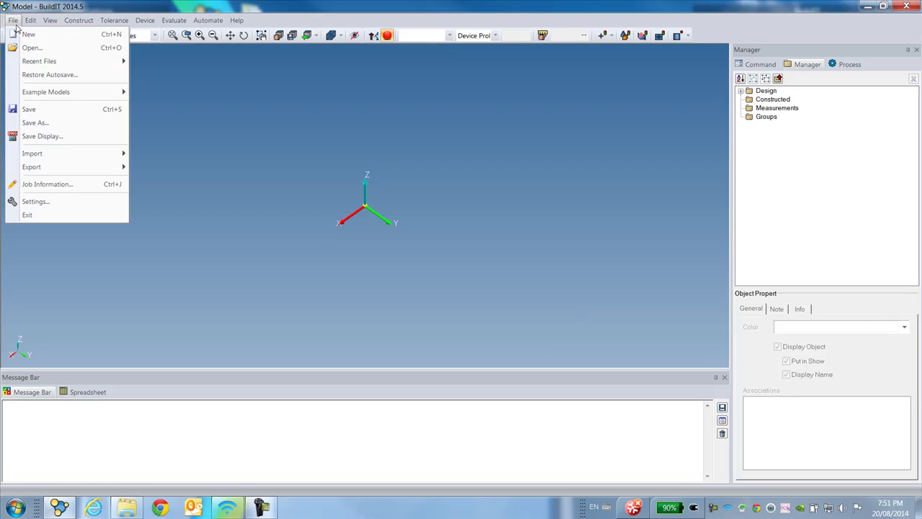
mouse_move(51, 154)
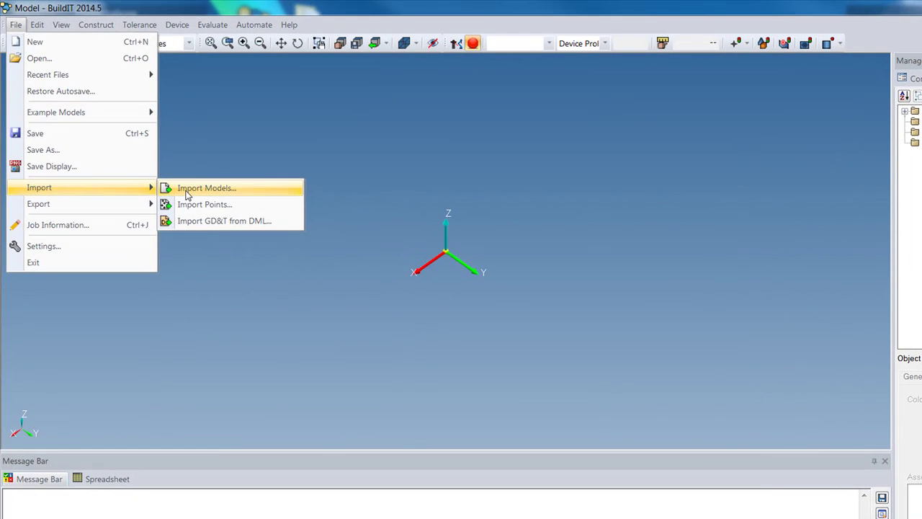
click(154, 154)
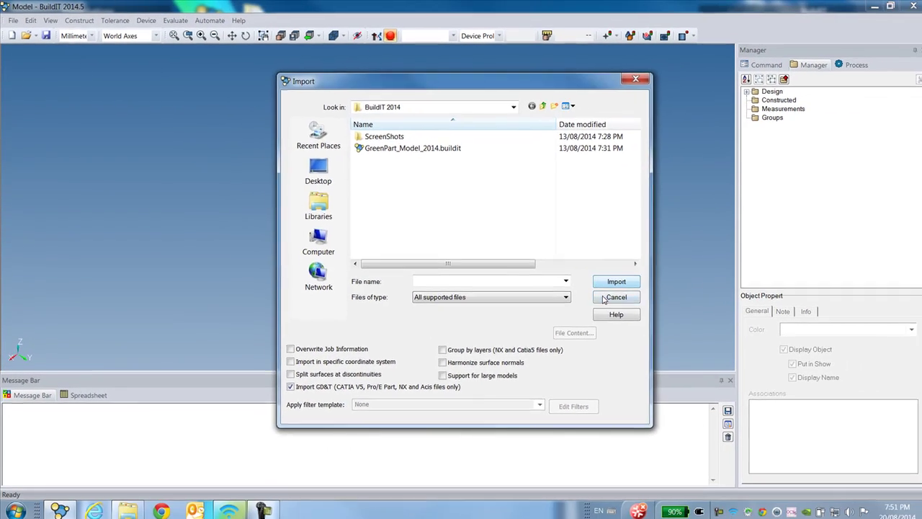
click(605, 297)
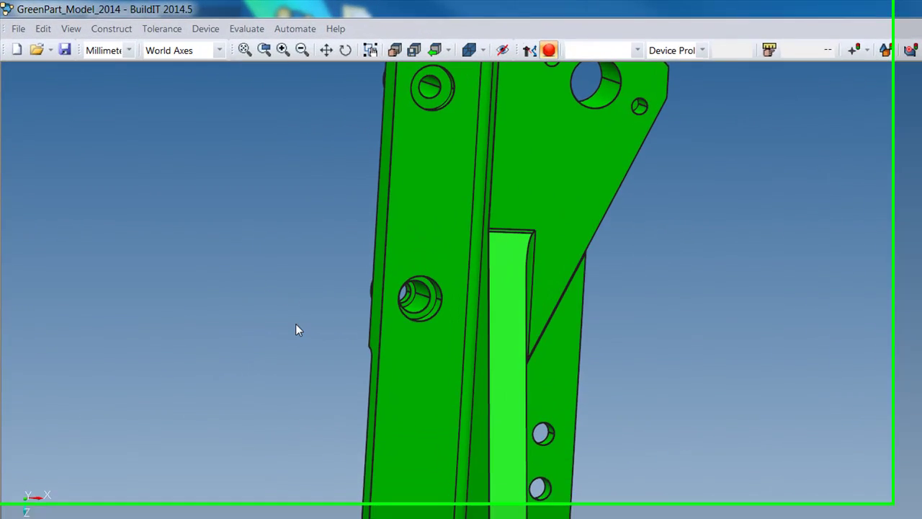
- Import Measured_Points.csv as a point cloud, with its points set as Measured under a new user measurement device
middle_drag(422, 358, 358, 329)
scroll(294, 342, down, 5)
click(21, 31)
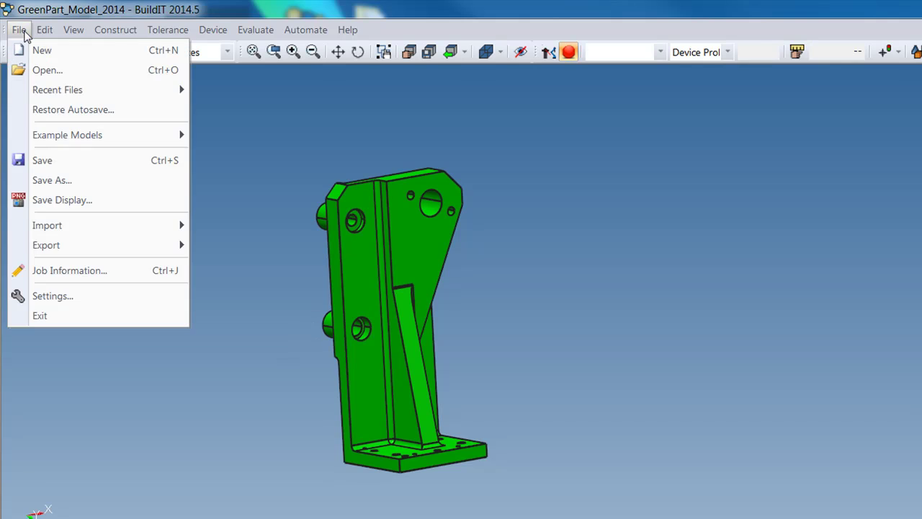
mouse_move(98, 234)
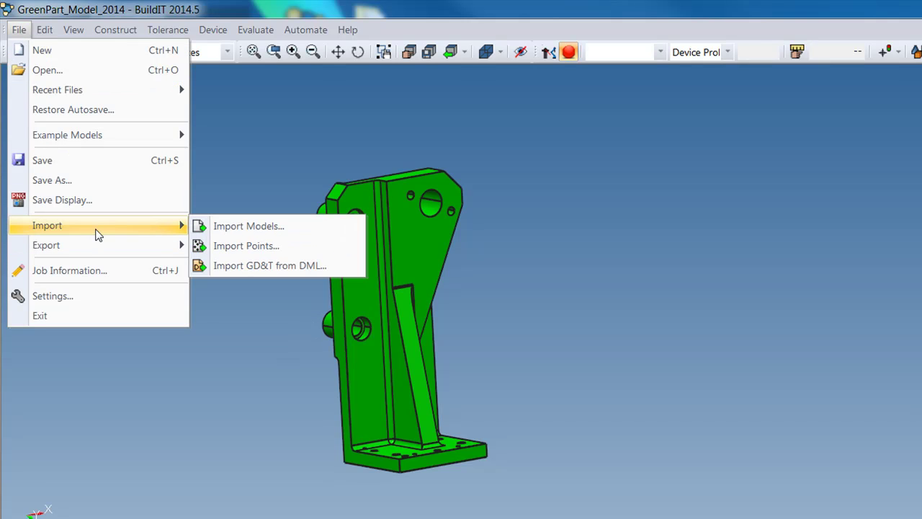
click(244, 245)
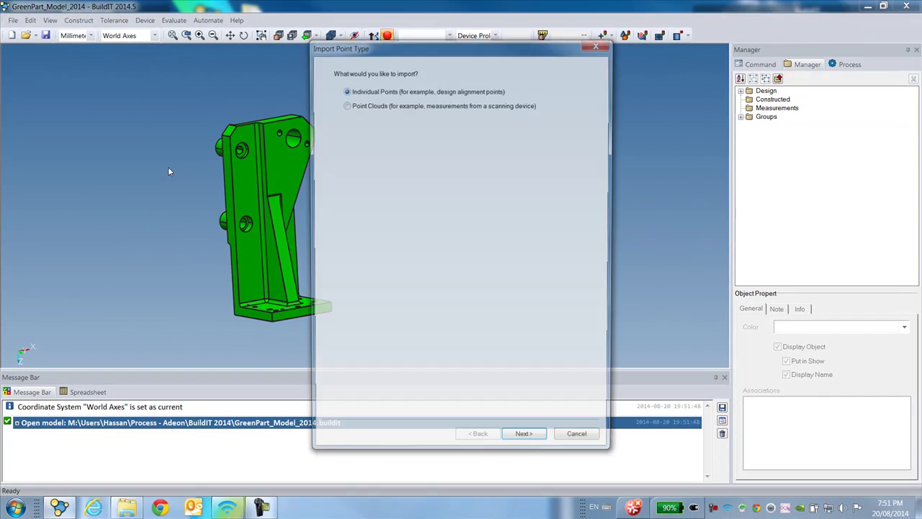
click(525, 443)
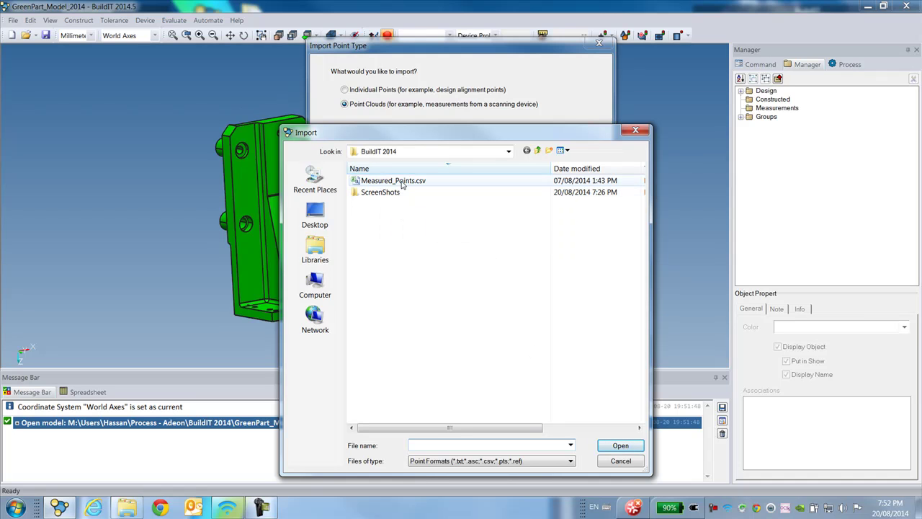
double_click(401, 184)
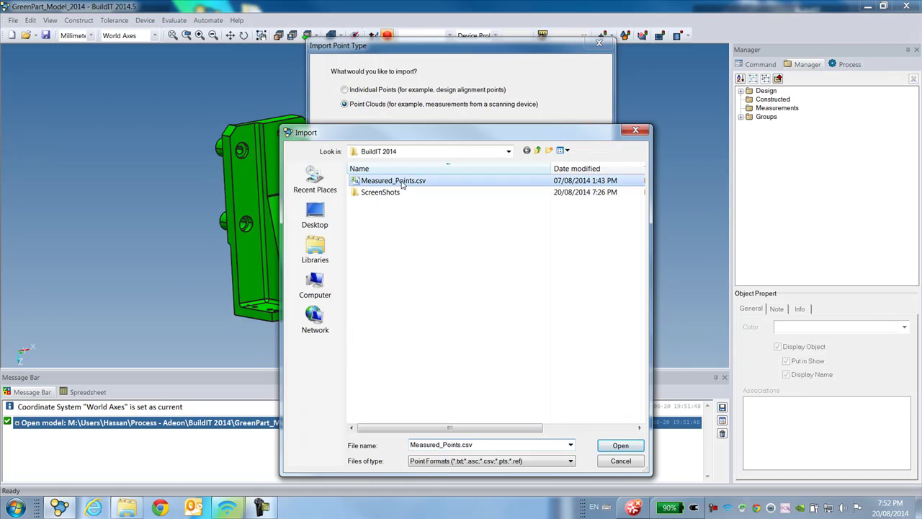
click(526, 442)
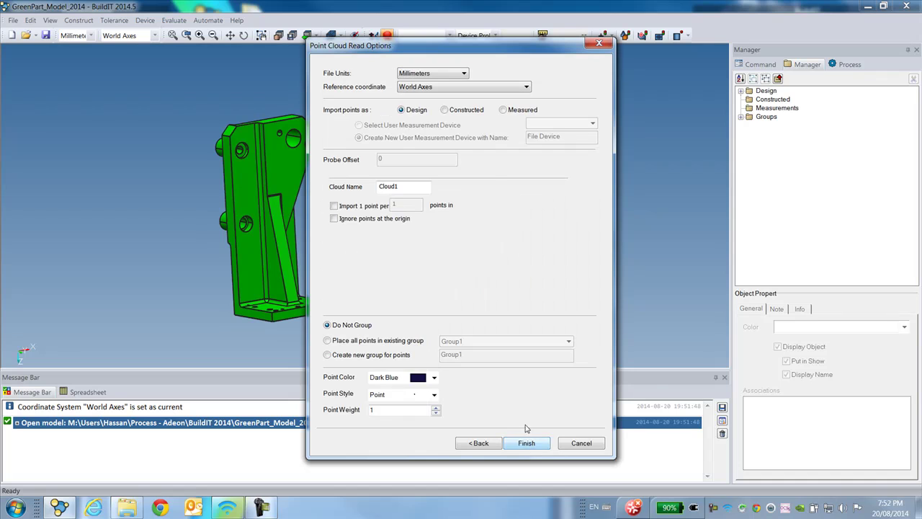
click(504, 112)
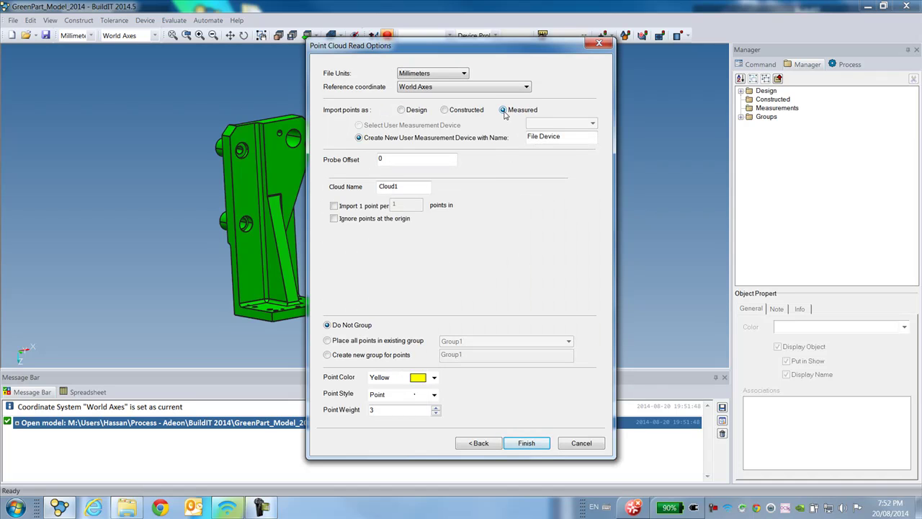
click(526, 442)
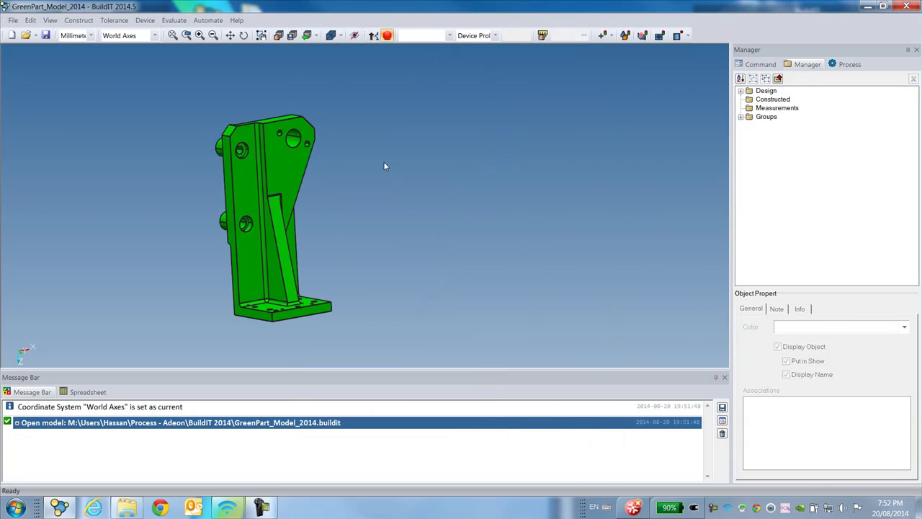
- Run a best-fit device alignment pairing the measured cloud Cloud1 with all nominal surfaces of the part model
click(174, 36)
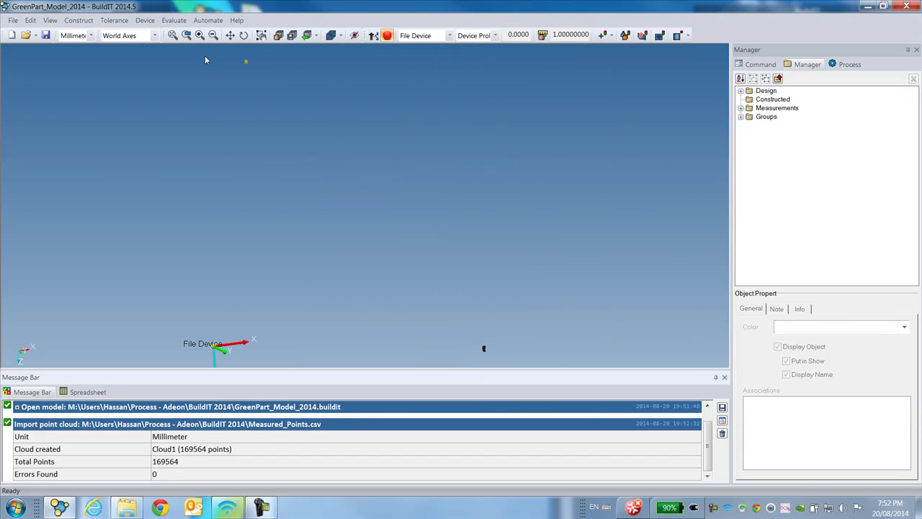
click(244, 35)
drag(266, 92, 302, 87)
click(244, 35)
click(175, 37)
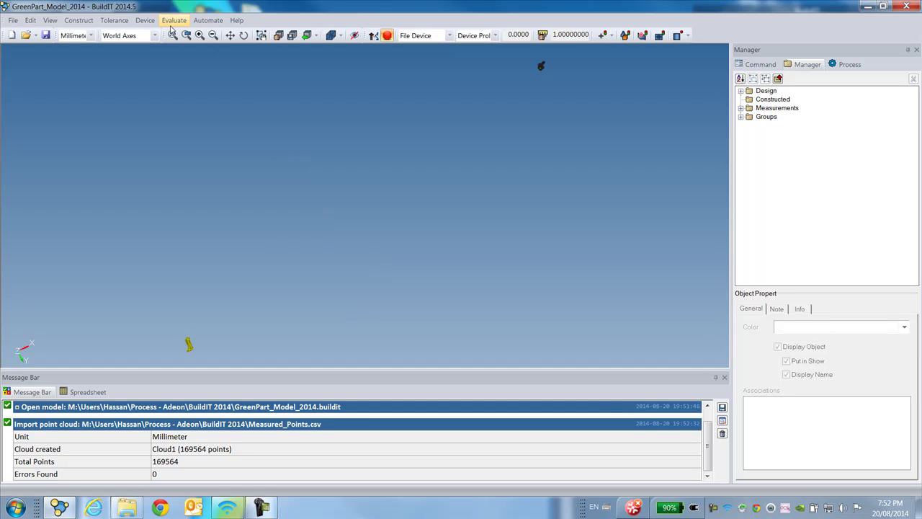
click(144, 21)
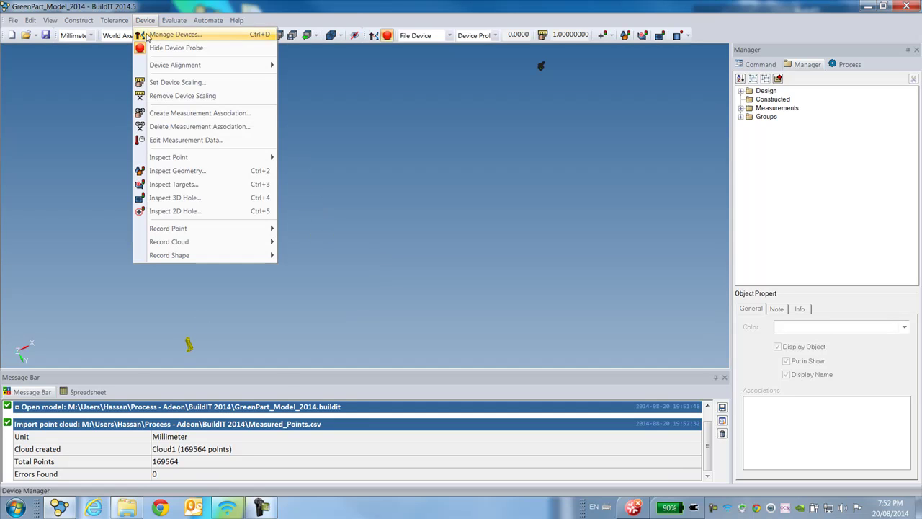
mouse_move(173, 65)
click(317, 65)
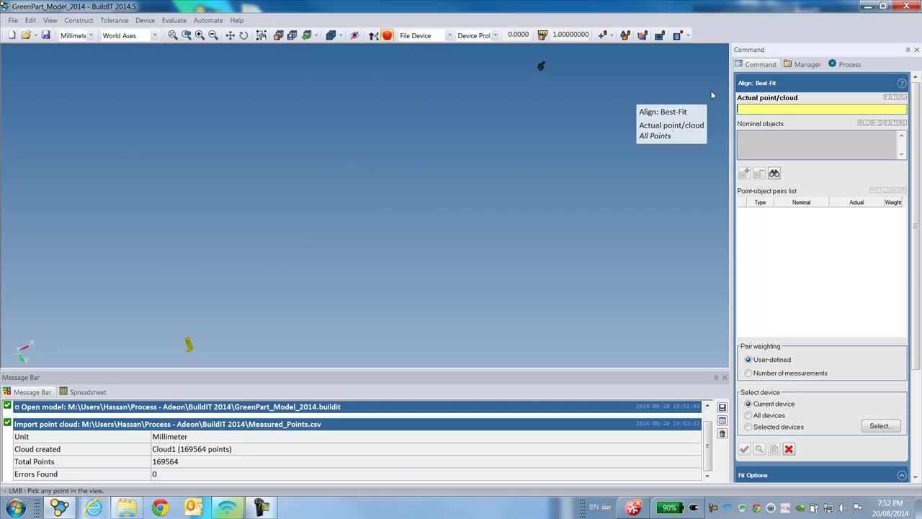
click(191, 344)
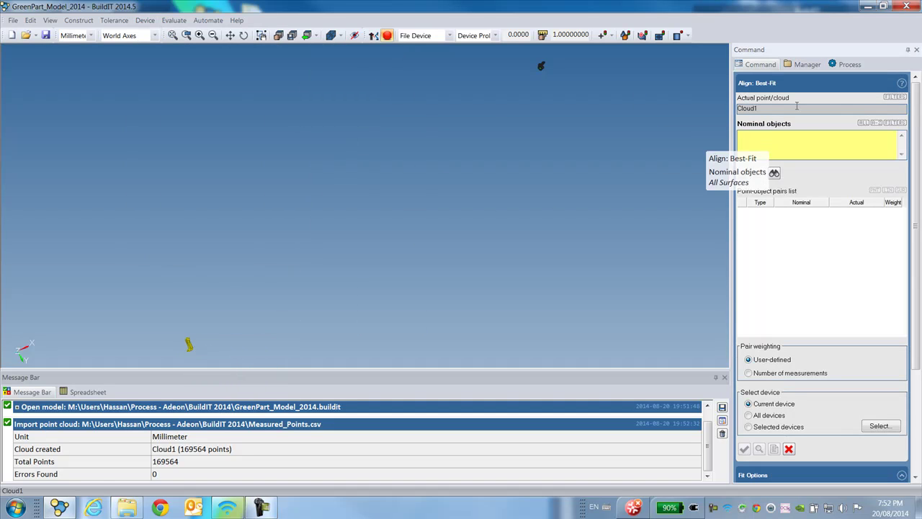
click(867, 126)
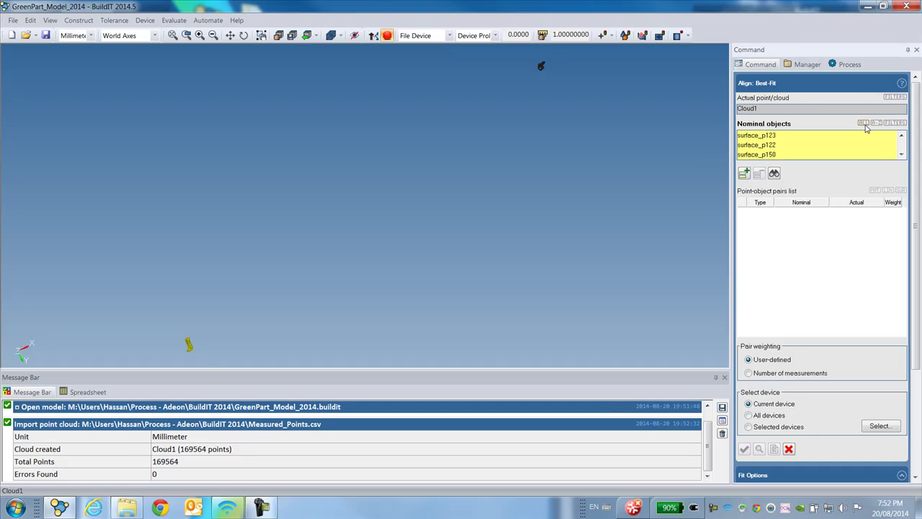
click(744, 175)
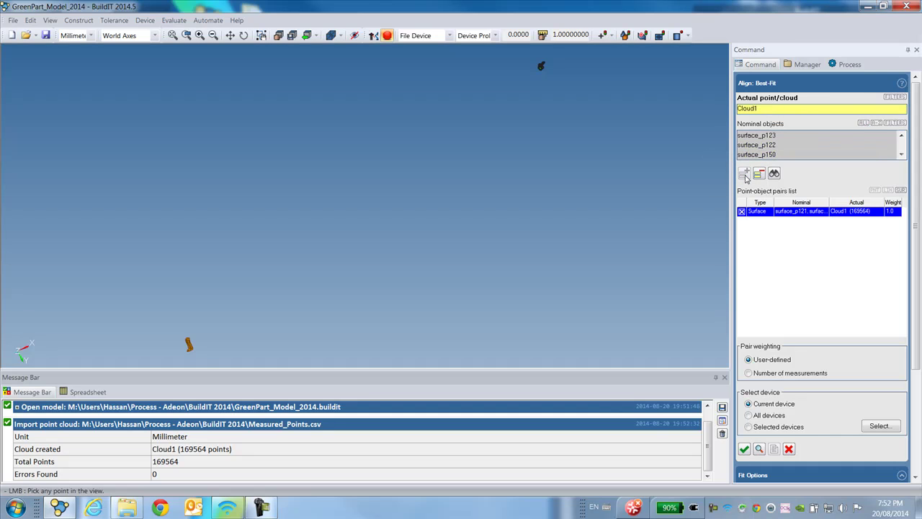
click(744, 449)
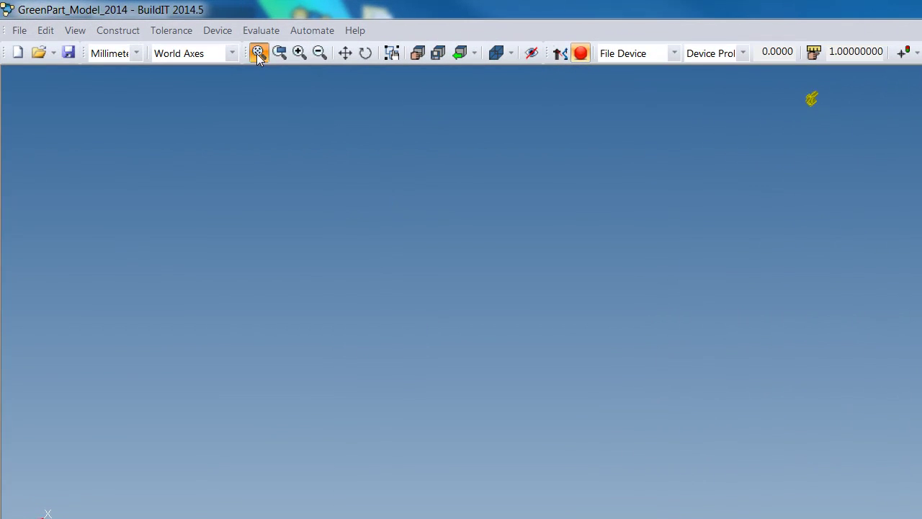
- Examine how the aligned point cloud sits on the part model from several angles
click(173, 35)
scroll(486, 290, up, 5)
drag(486, 289, 656, 424)
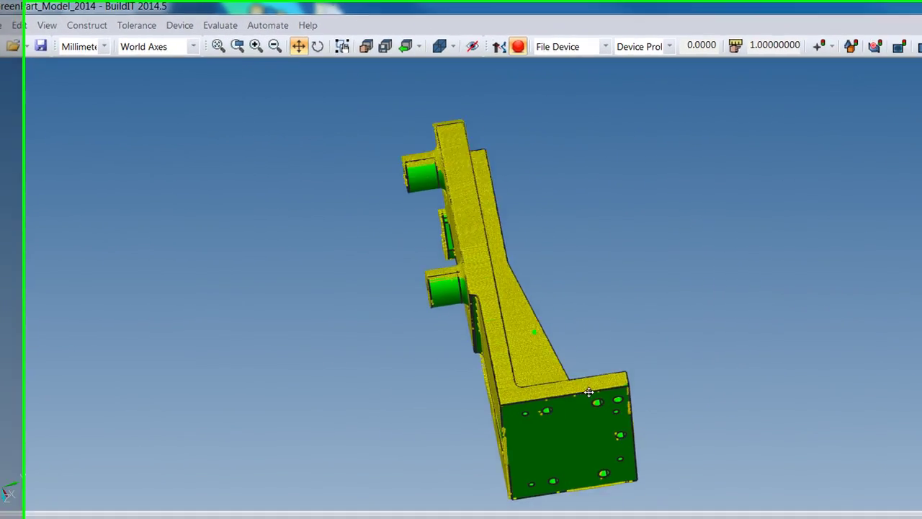
drag(504, 432, 780, 518)
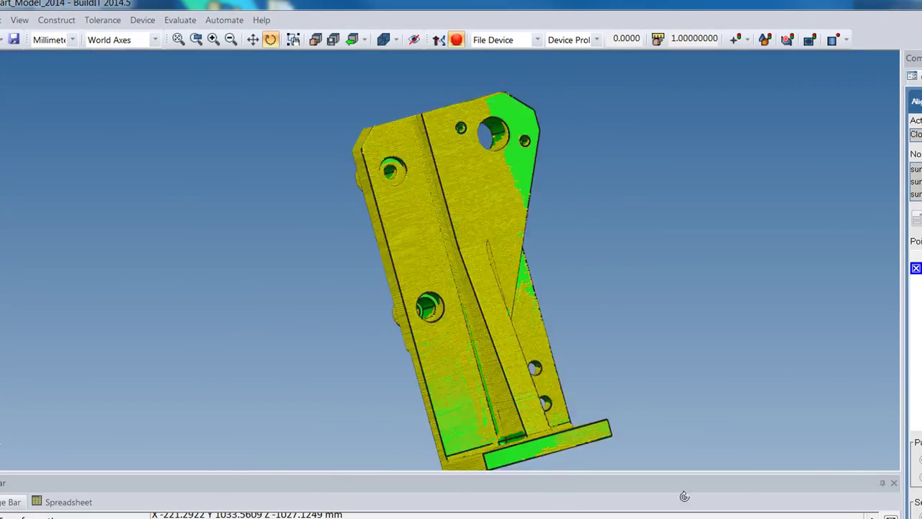
drag(684, 496, 449, 369)
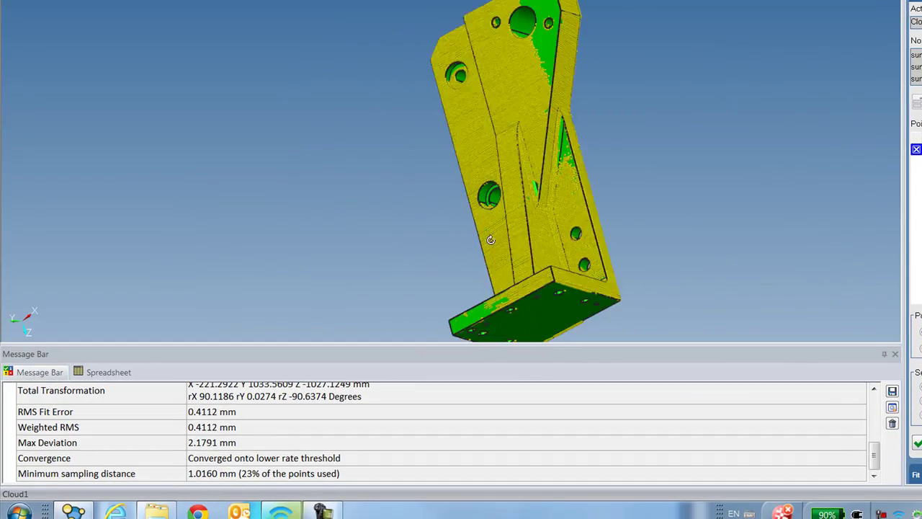
drag(490, 240, 591, 324)
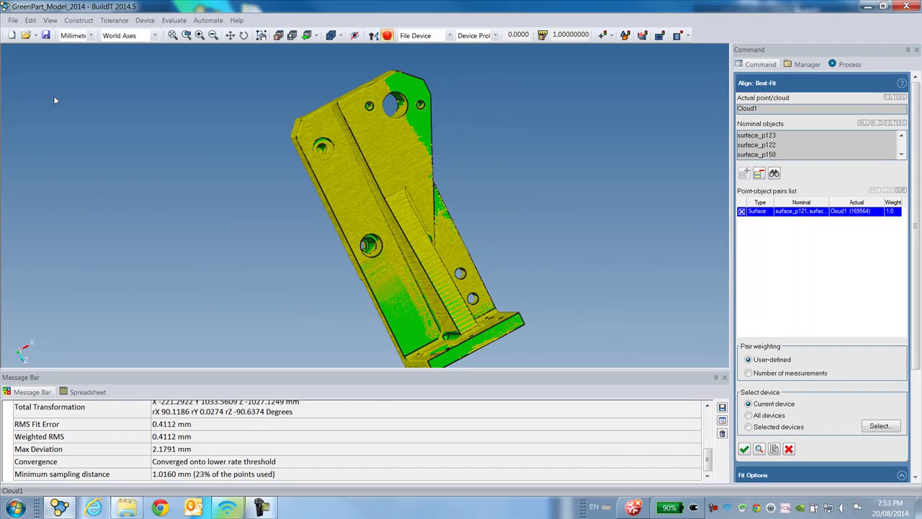
- Auto-split Cloud1 and associate it with all surfaces of the model
click(31, 20)
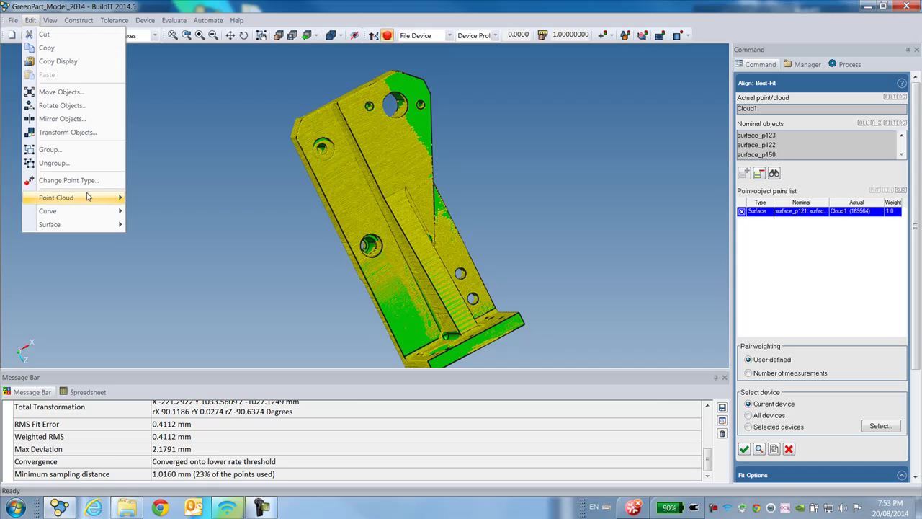
mouse_move(116, 198)
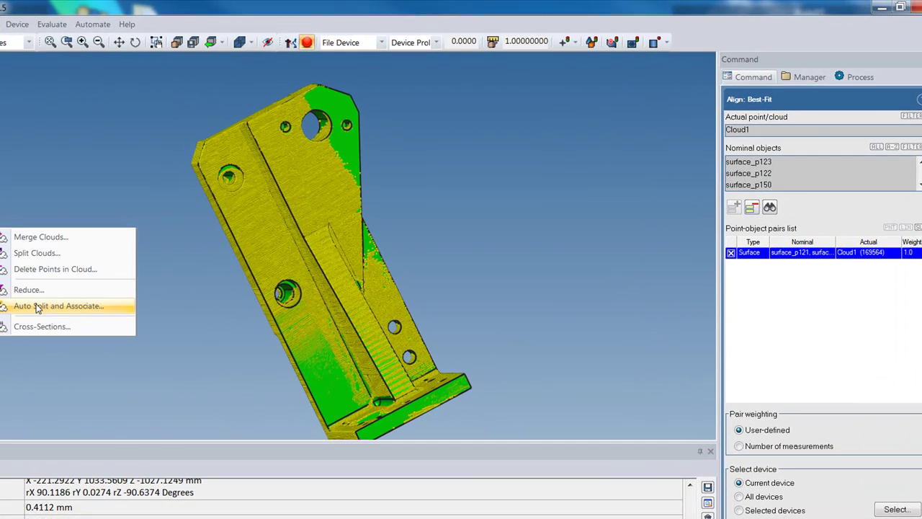
click(71, 293)
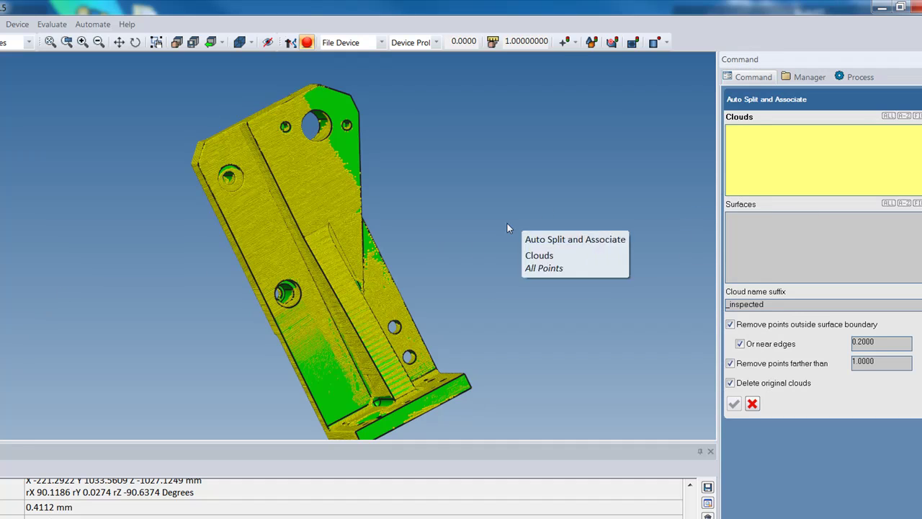
drag(394, 265, 435, 234)
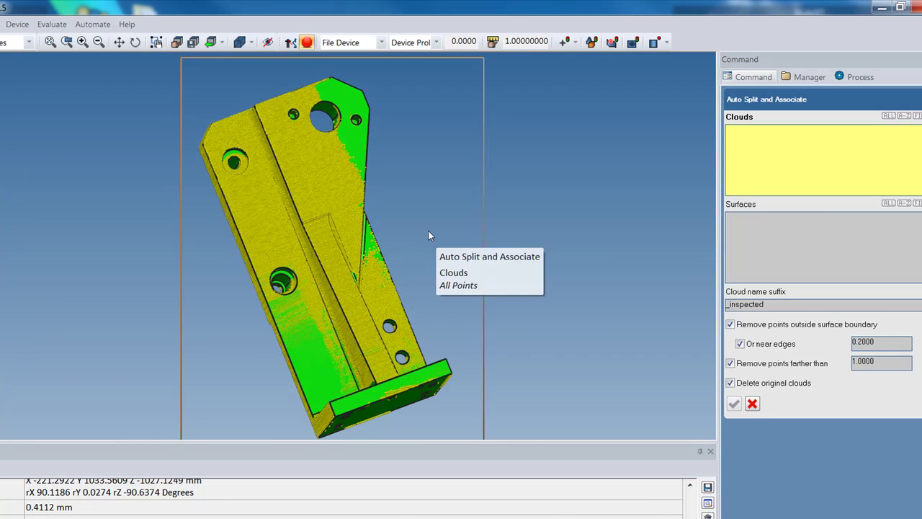
click(313, 216)
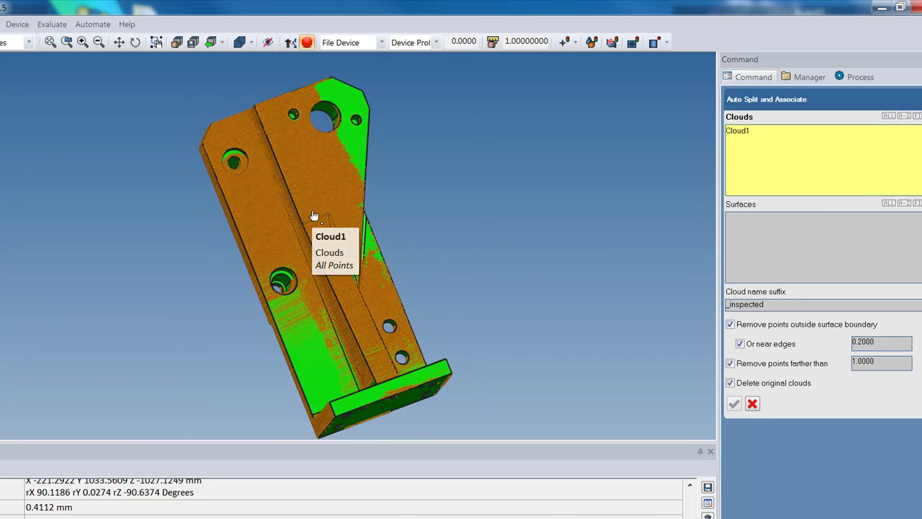
click(888, 204)
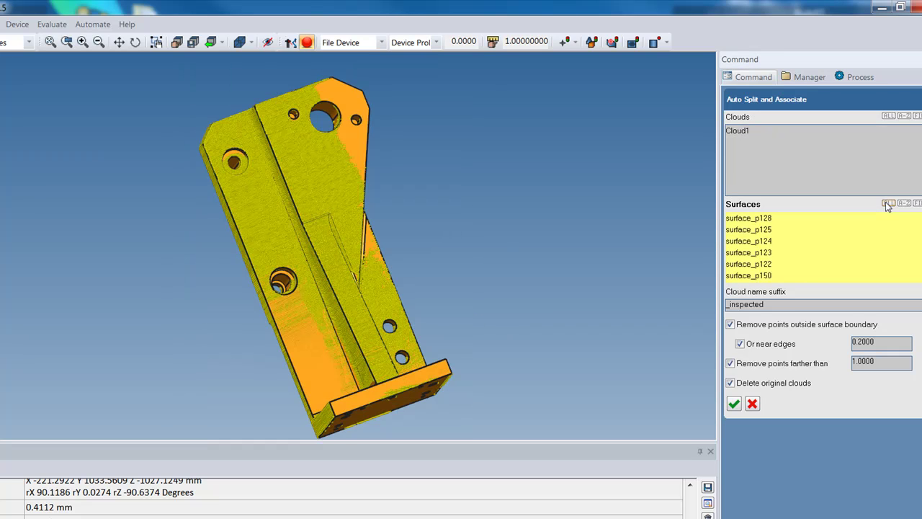
click(735, 402)
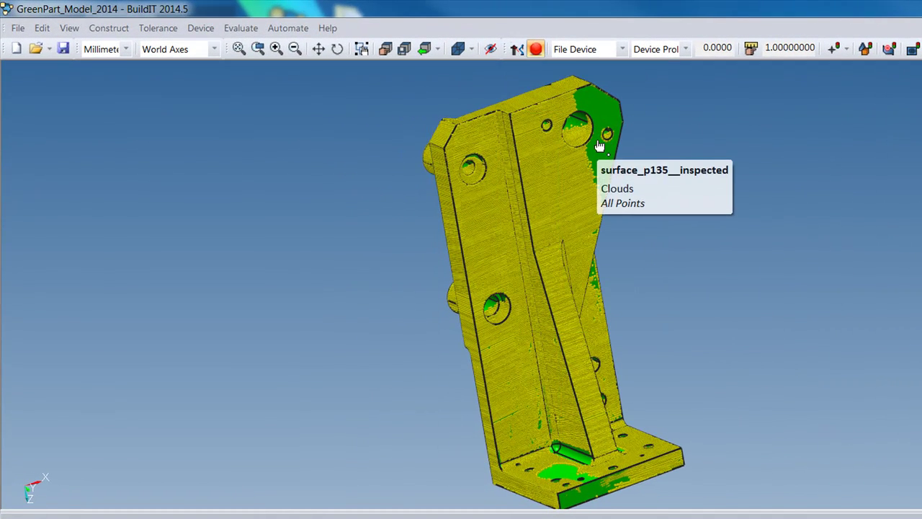
- Inspect the split clouds individually on the flange face, the slanted rib and the base plate
click(484, 252)
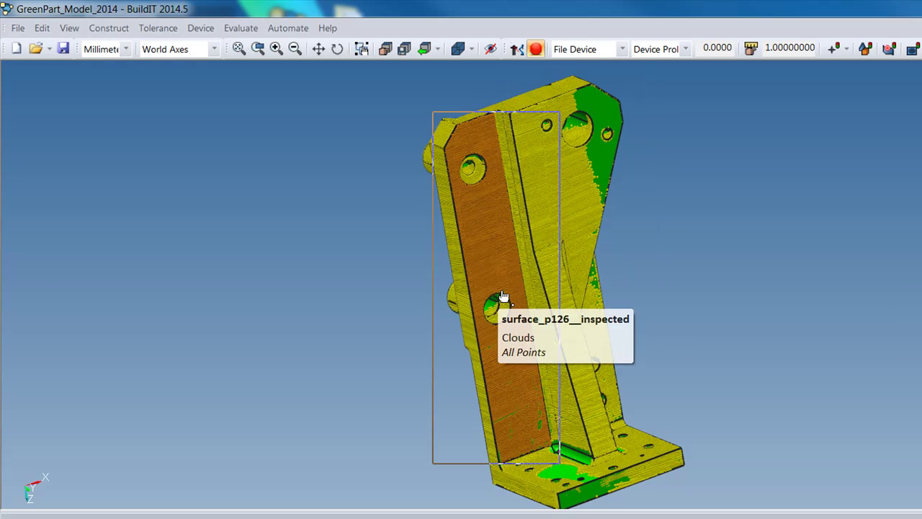
click(549, 261)
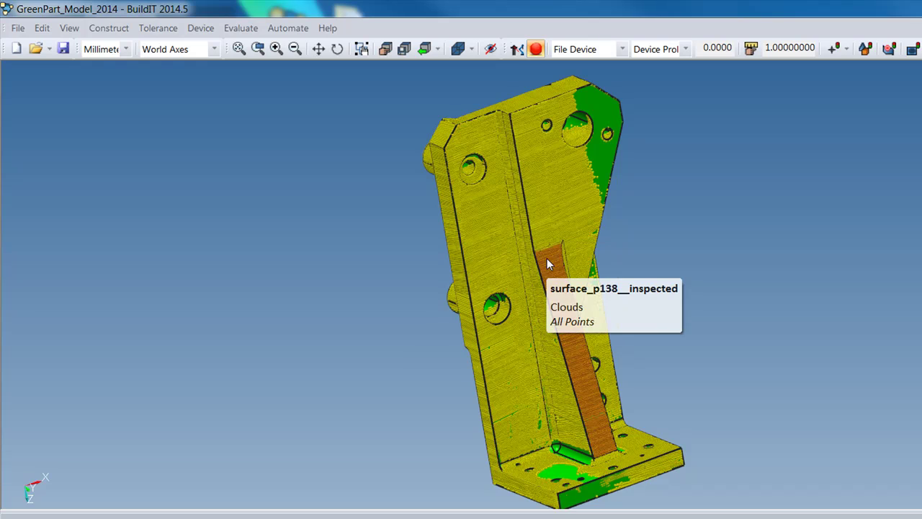
click(579, 438)
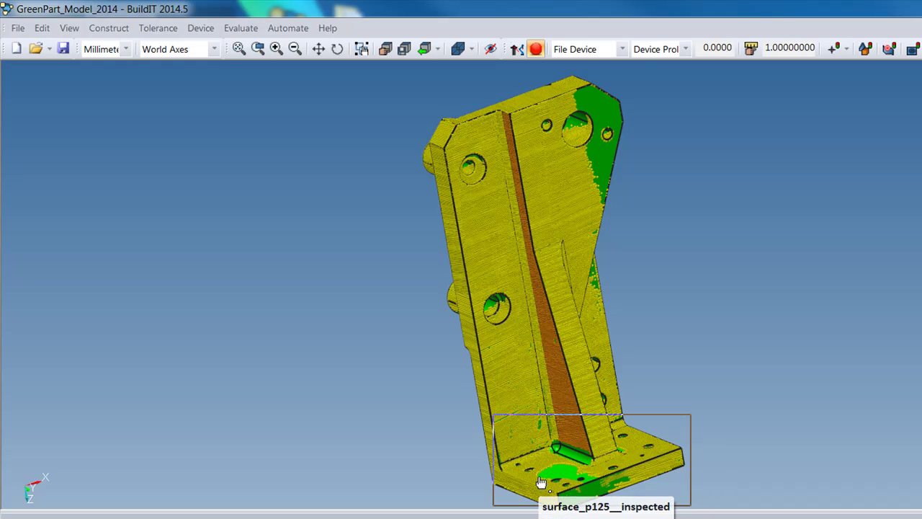
click(541, 481)
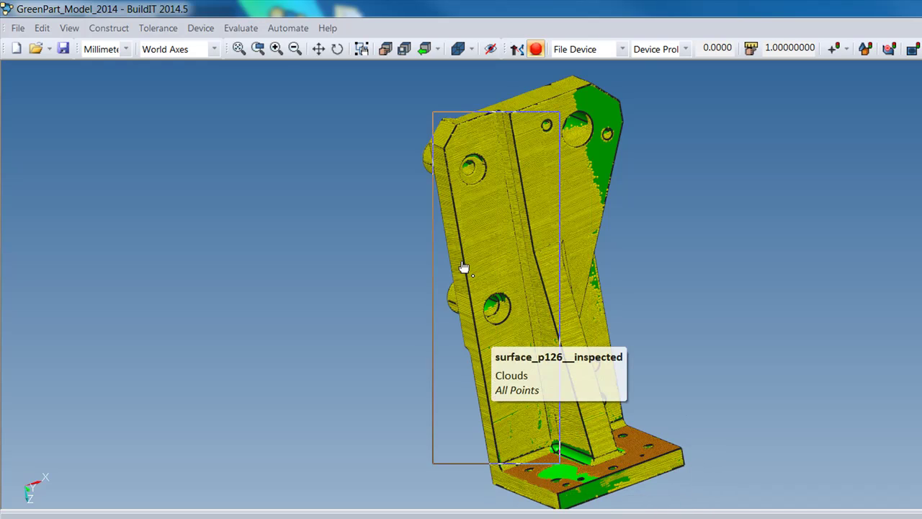
- Run a surface deviation analysis on all surfaces with their associated points, plotted as Rainbow colored surfaces
click(236, 28)
mouse_move(298, 197)
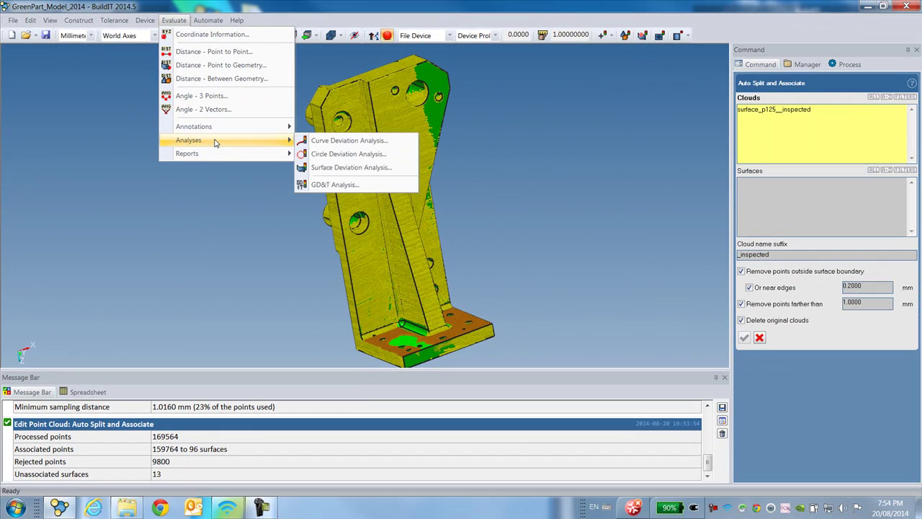
click(347, 168)
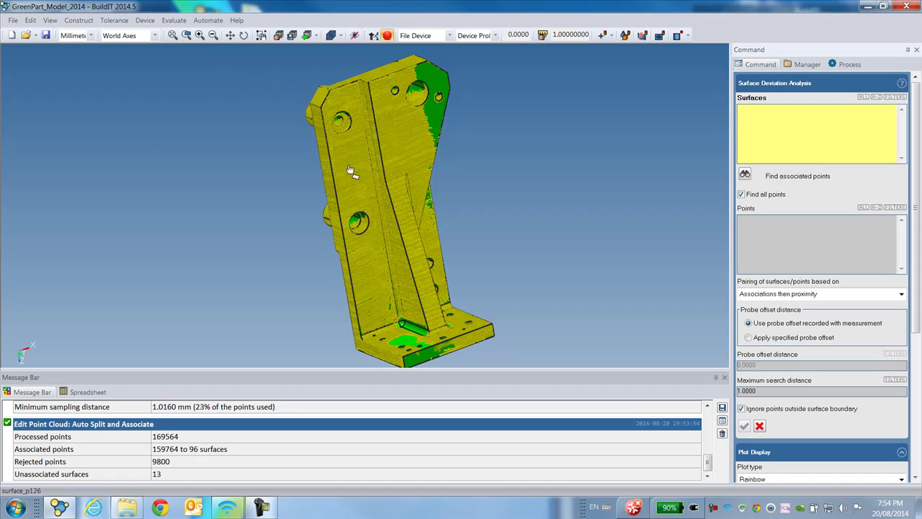
click(861, 97)
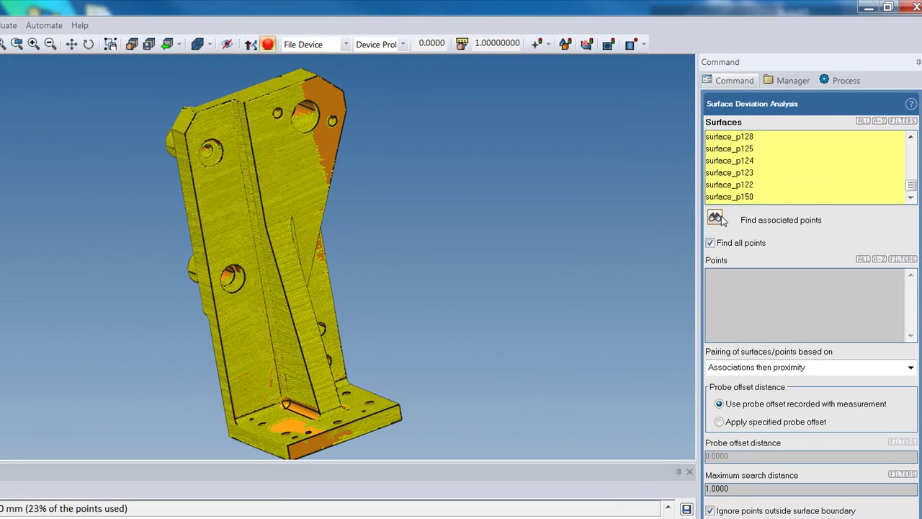
click(716, 218)
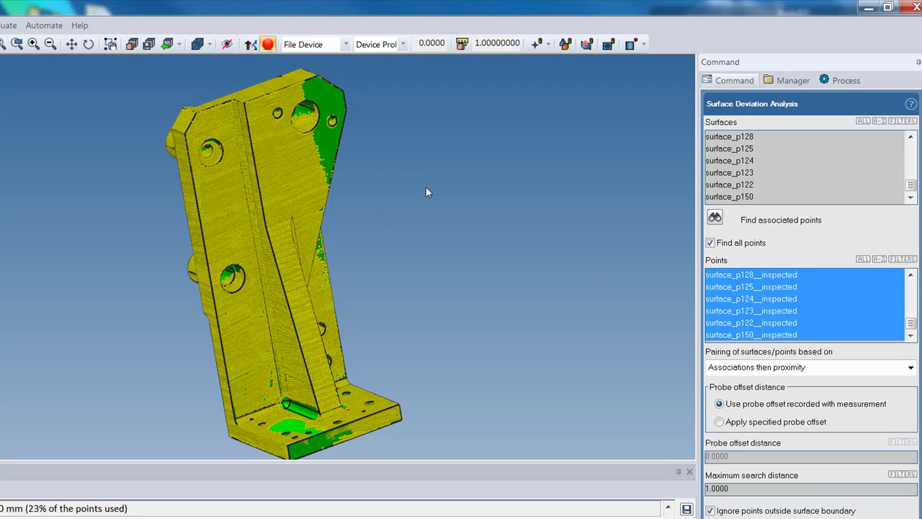
scroll(829, 404, down, 4)
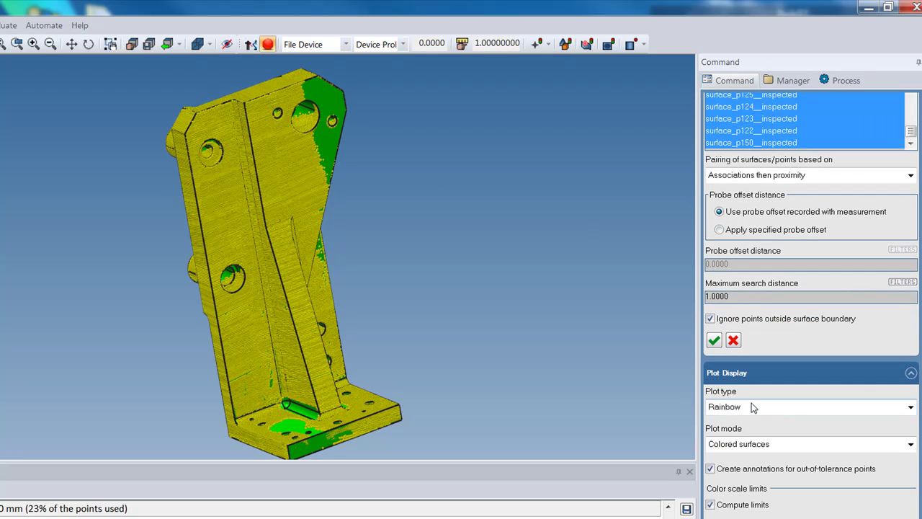
scroll(815, 430, down, 1)
click(714, 281)
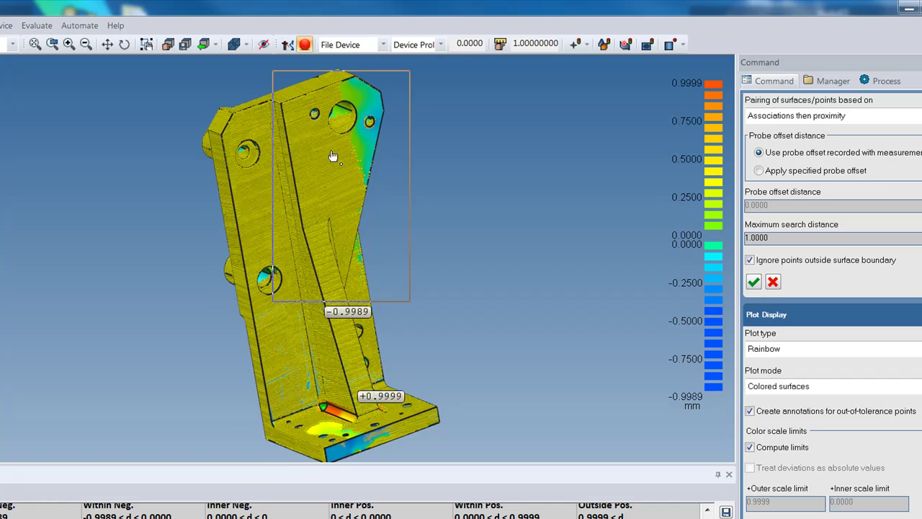
- Select all the split surface clouds down to surface_p150__inspected and take them out of show
click(754, 280)
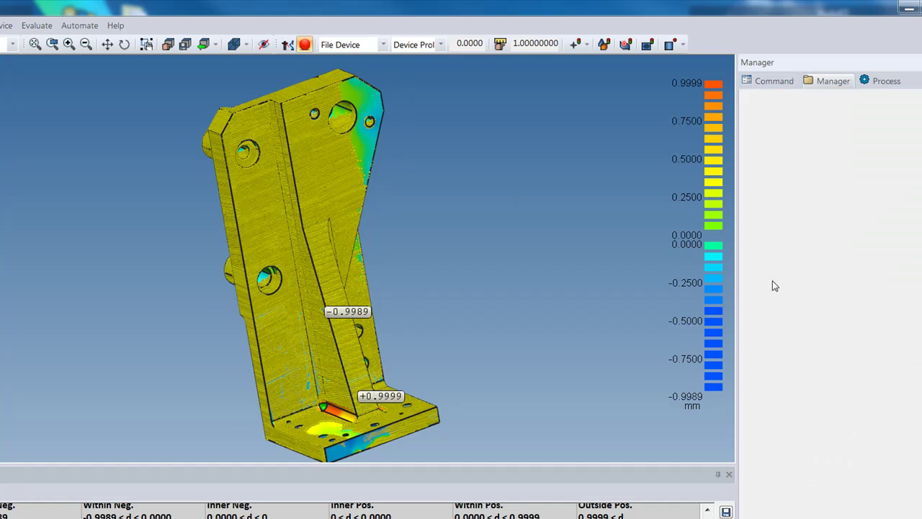
click(836, 190)
scroll(835, 191, down, 20)
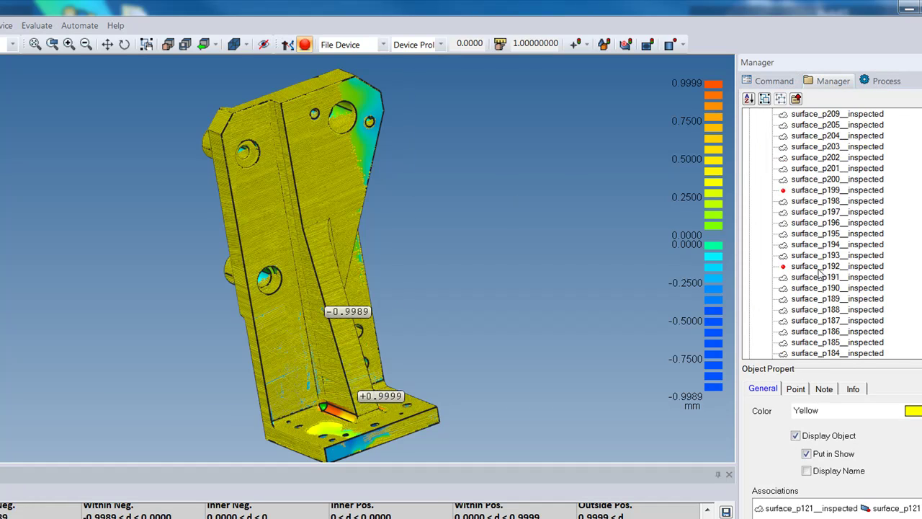
scroll(817, 285, down, 2)
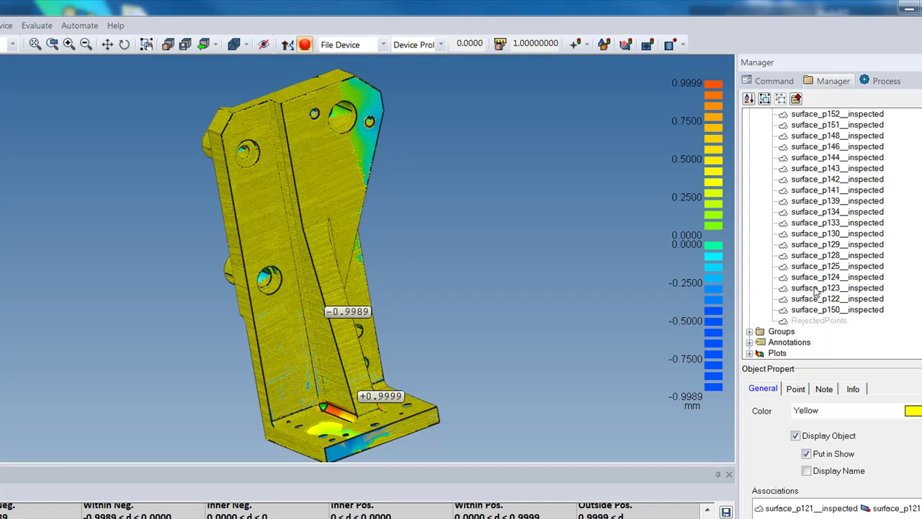
shift+click(851, 315)
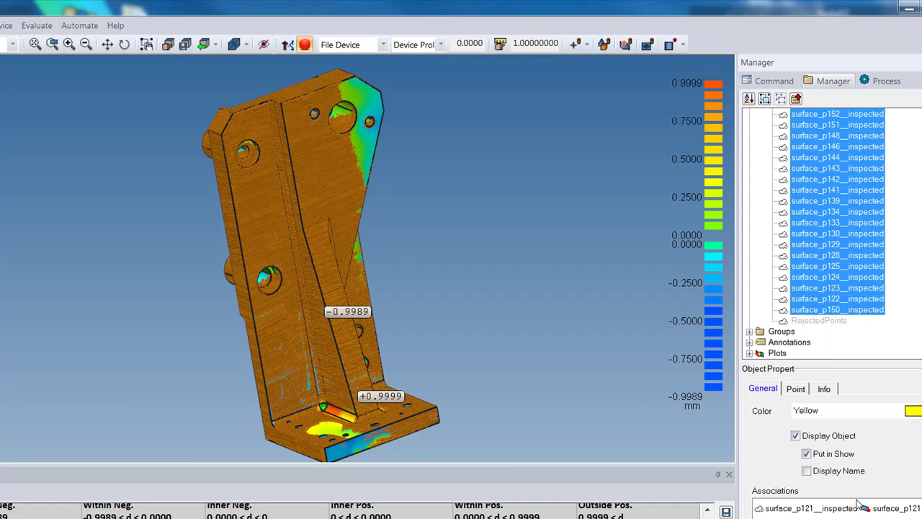
click(847, 454)
- Examine the rainbow deviation plot on the bosses, flange and slanted faces from several angles
middle_drag(540, 321, 290, 403)
middle_drag(467, 402, 391, 424)
scroll(396, 191, up, 5)
scroll(397, 191, down, 5)
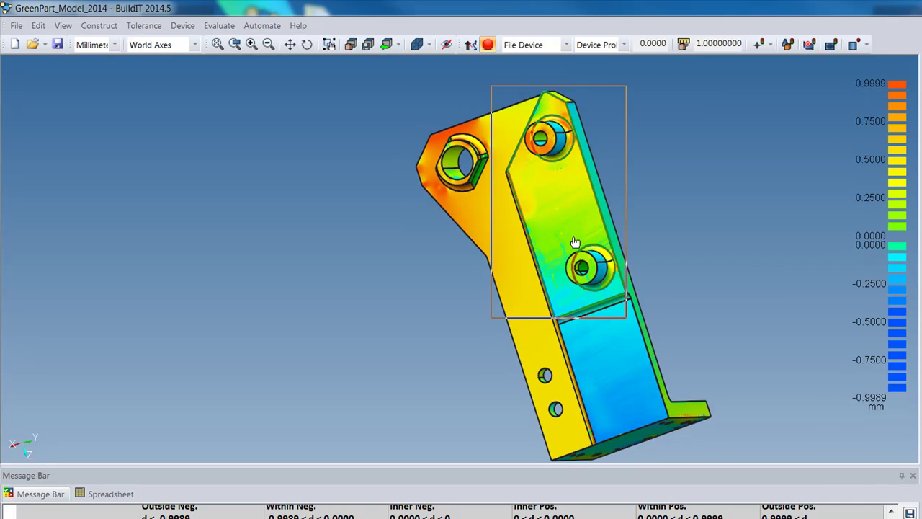
middle_drag(575, 241, 551, 168)
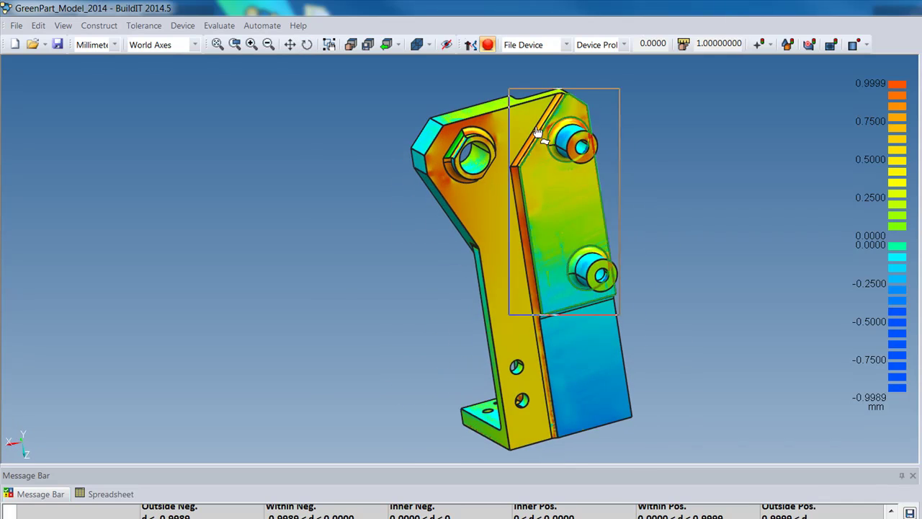
scroll(551, 168, up, 5)
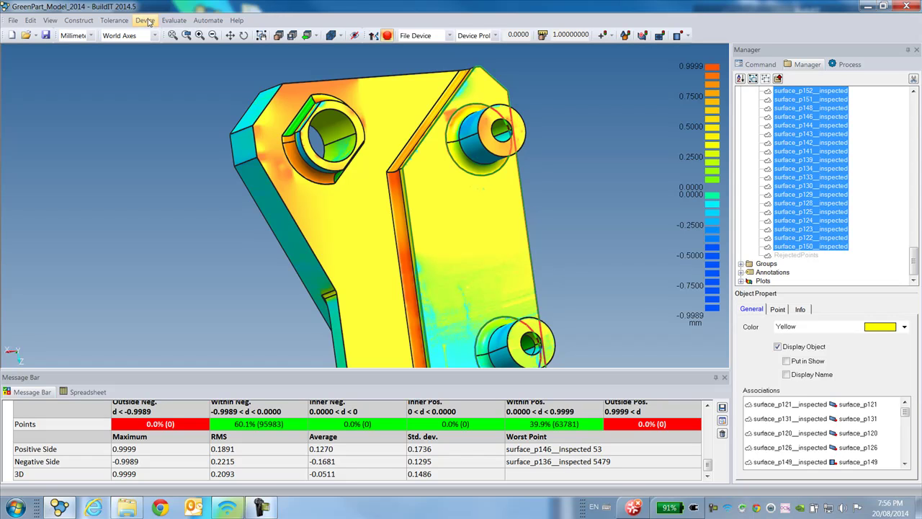
- Set up another surface deviation analysis with all surfaces and their associated points
click(174, 20)
mouse_move(237, 140)
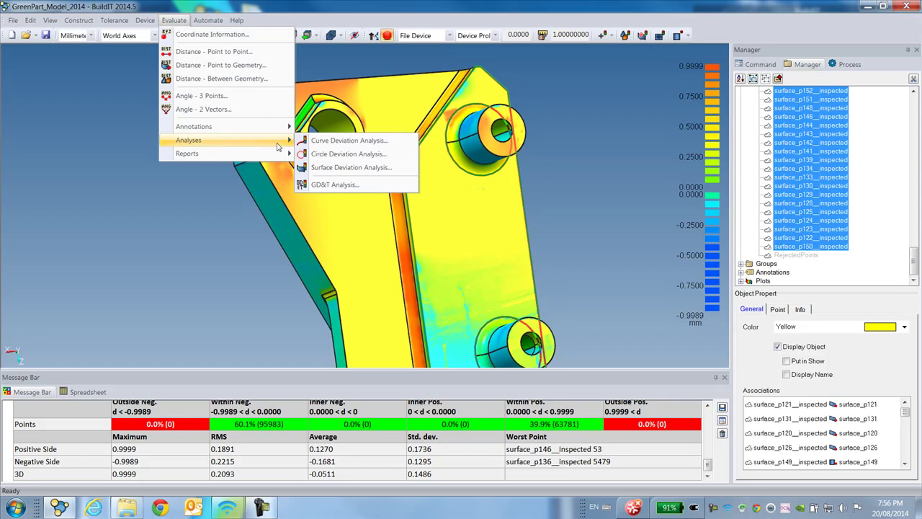
click(337, 169)
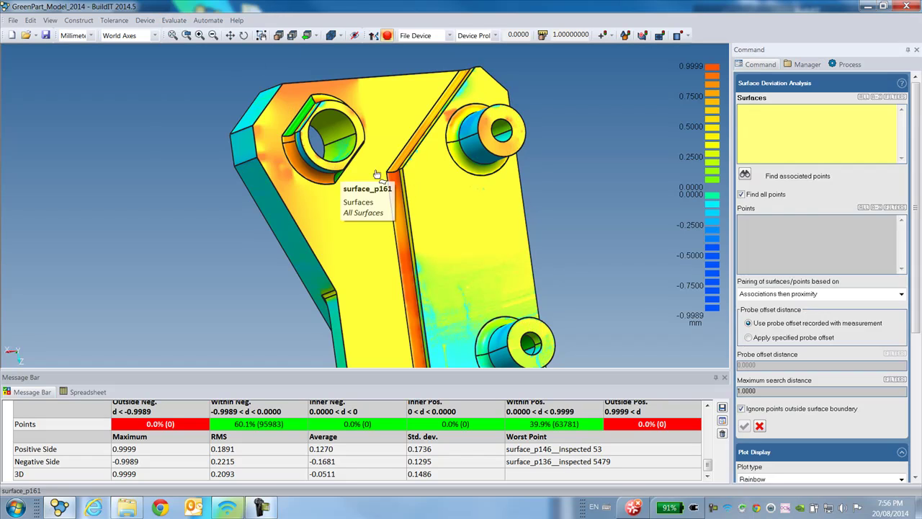
click(862, 97)
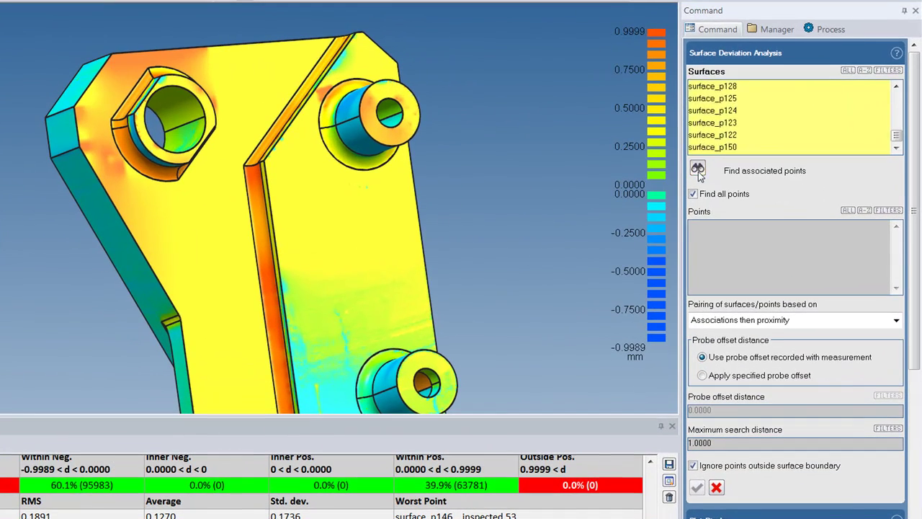
click(885, 174)
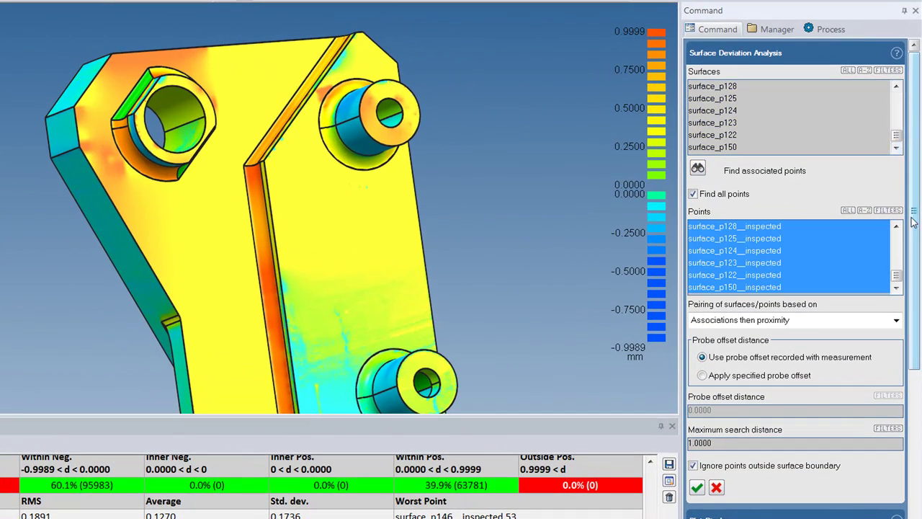
drag(915, 220, 914, 444)
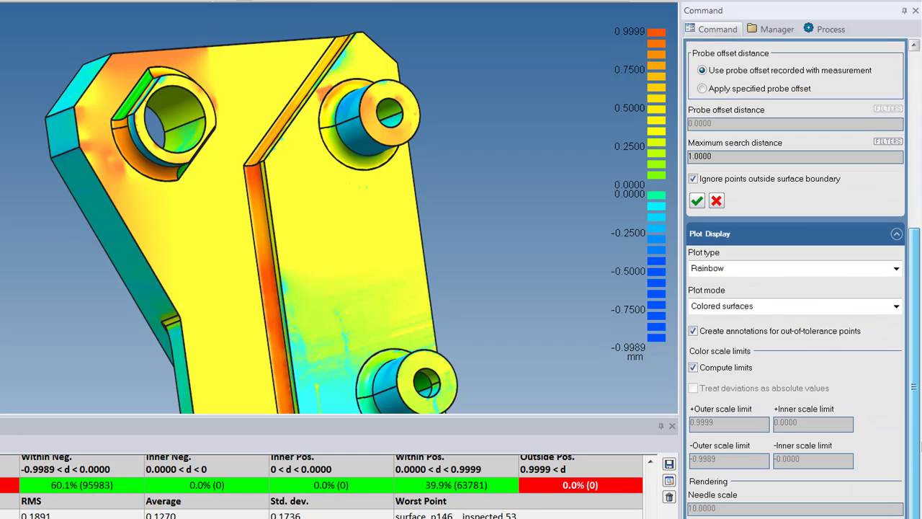
- Run the analysis as a Tolerance based plot with deviations treated as absolute values and a positive side tolerance of 0.75 mm
click(772, 270)
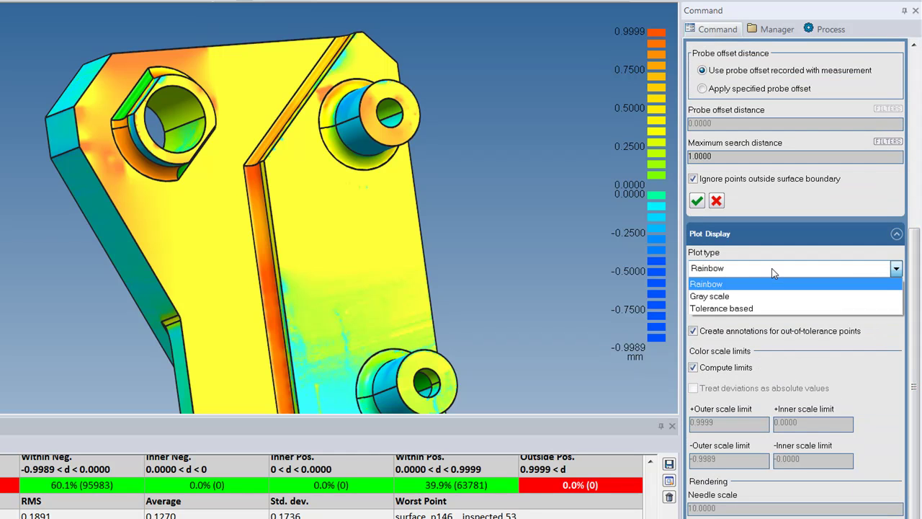
click(769, 308)
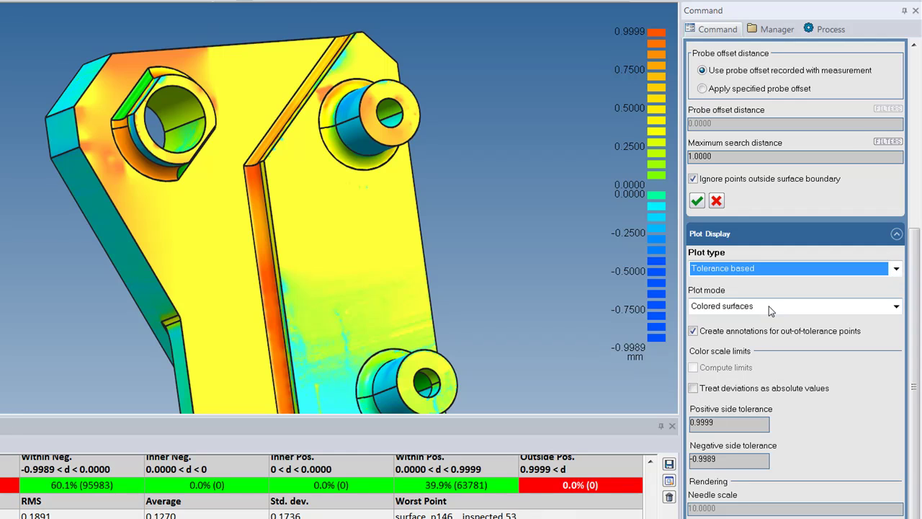
click(742, 389)
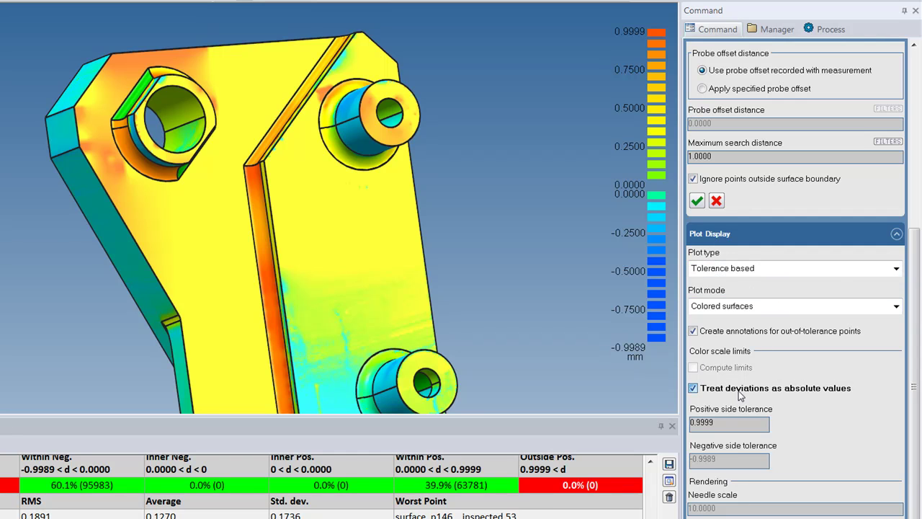
click(737, 419)
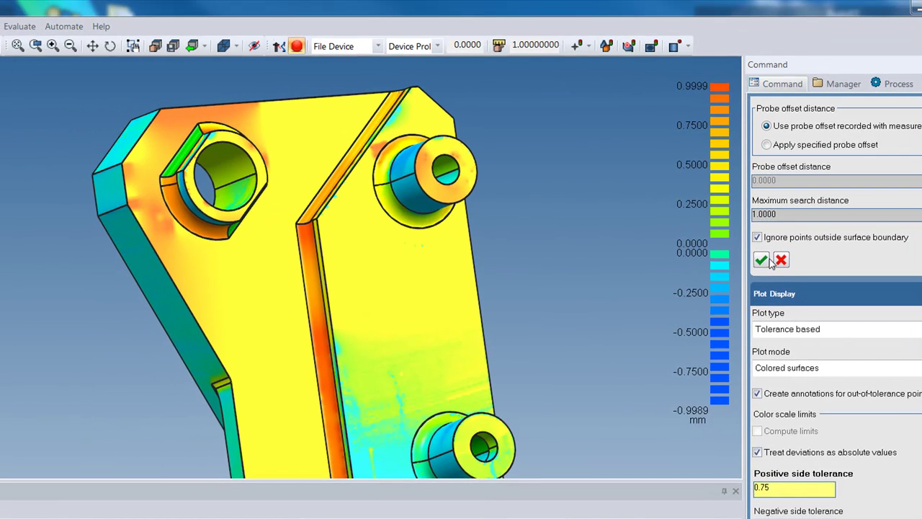
click(762, 260)
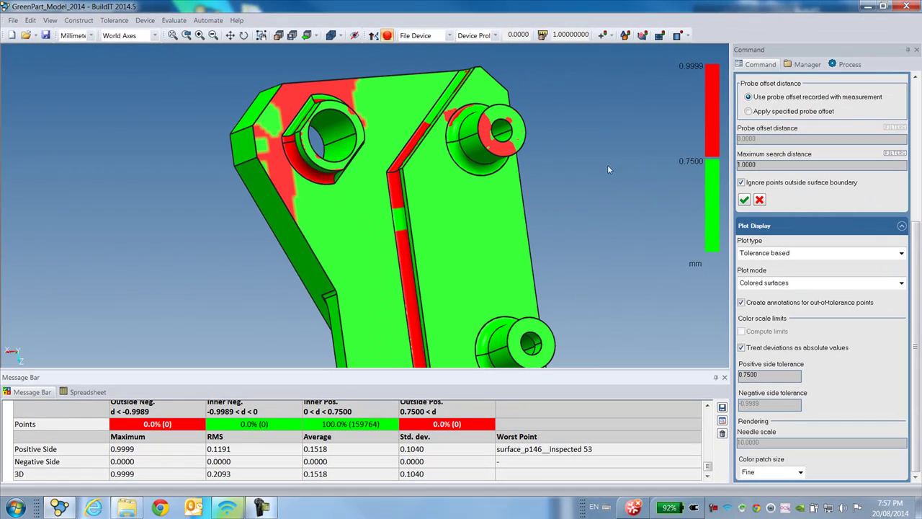
- Examine the out-of-tolerance areas of the plot around the flange hole, the narrow edge and the bosses
scroll(607, 169, down, 3)
middle_drag(607, 170, 559, 251)
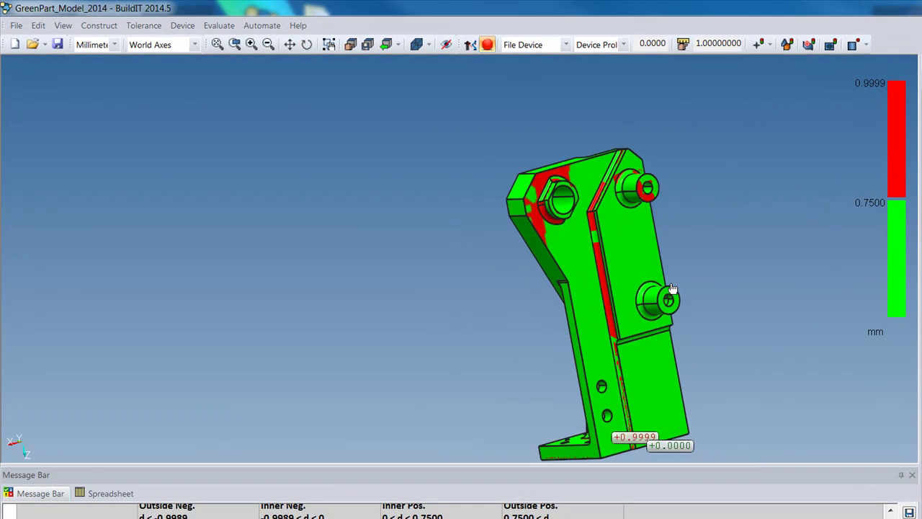
scroll(672, 288, up, 2)
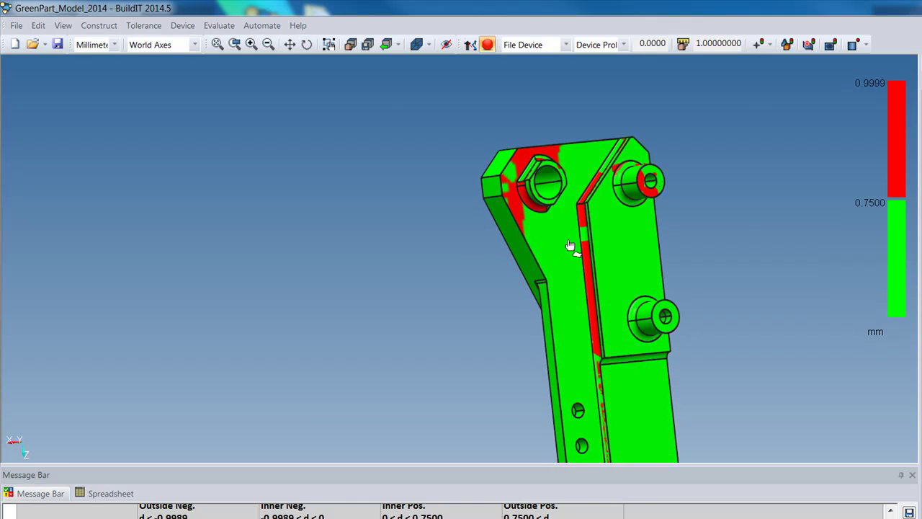
scroll(570, 245, up, 3)
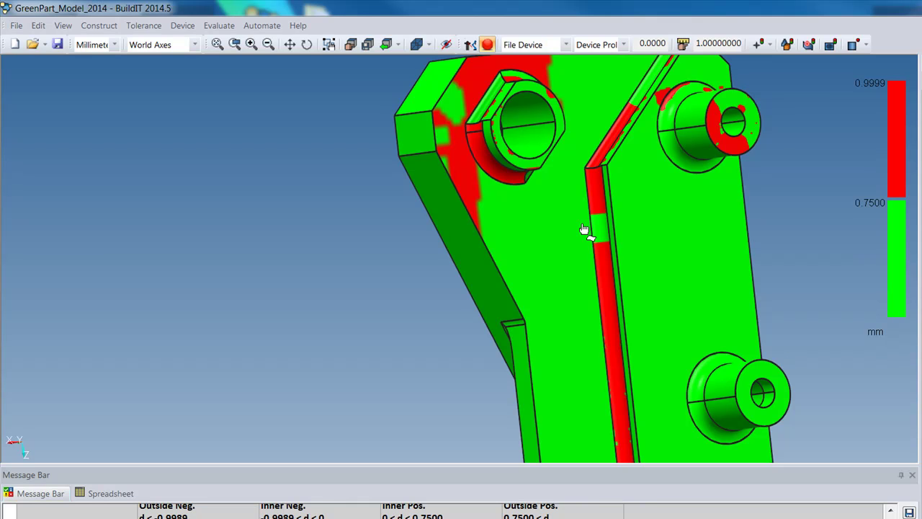
middle_drag(682, 232, 740, 285)
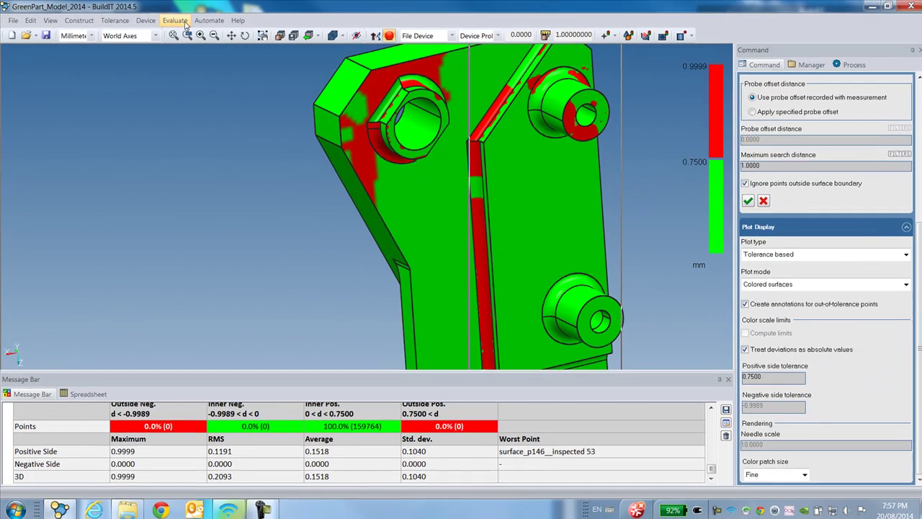
- Start a new surface deviation analysis that includes all surfaces and the points associated with them
click(219, 25)
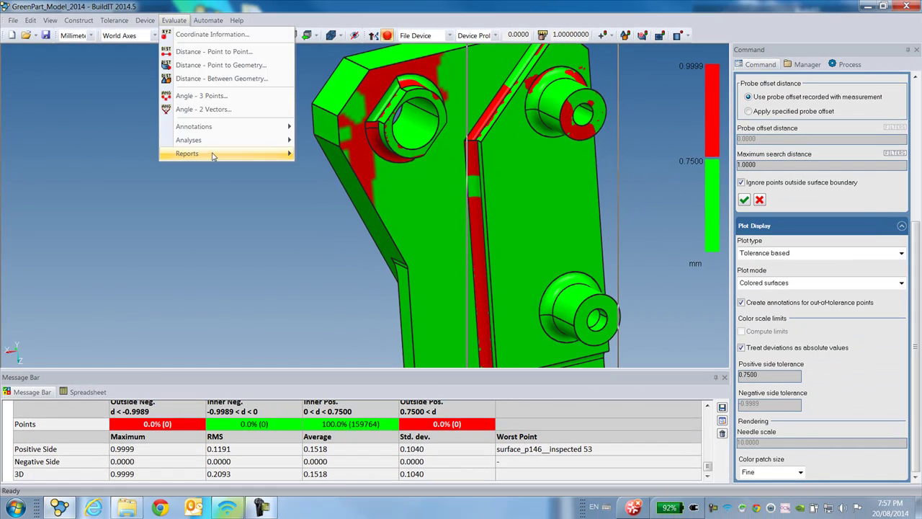
mouse_move(227, 142)
click(328, 156)
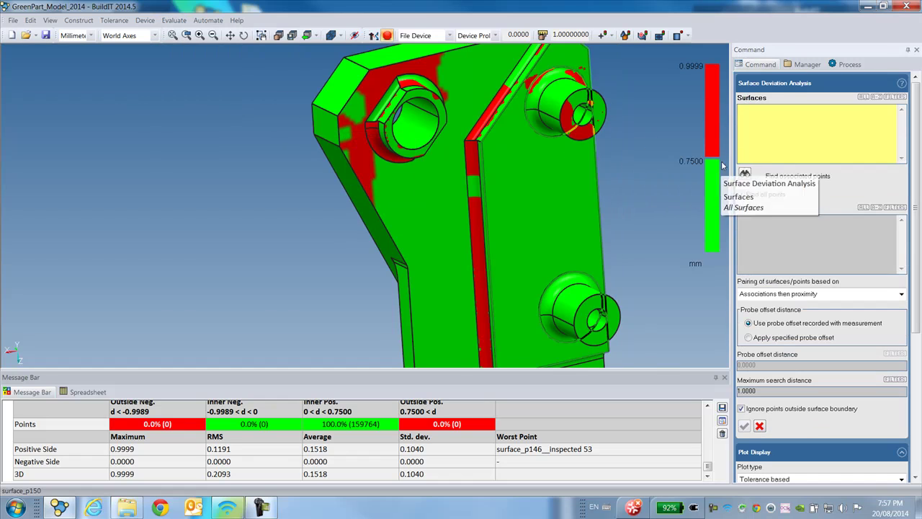
click(862, 98)
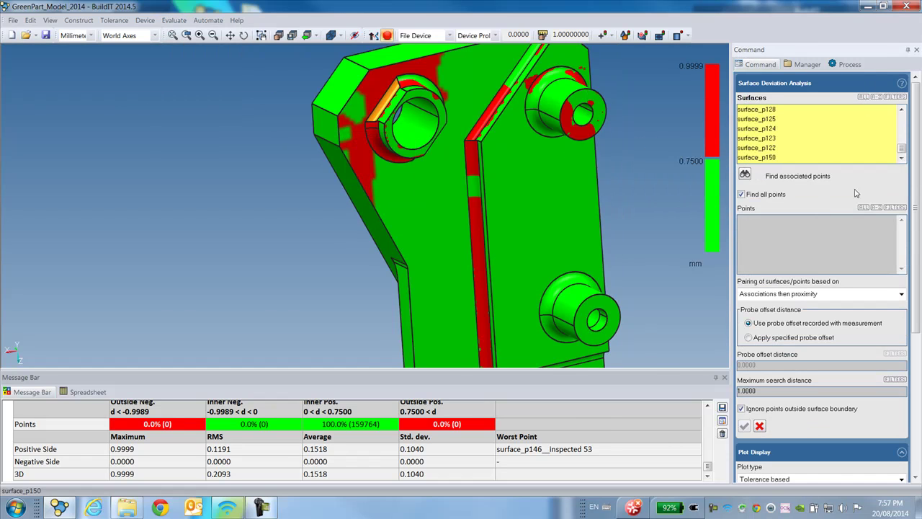
click(744, 174)
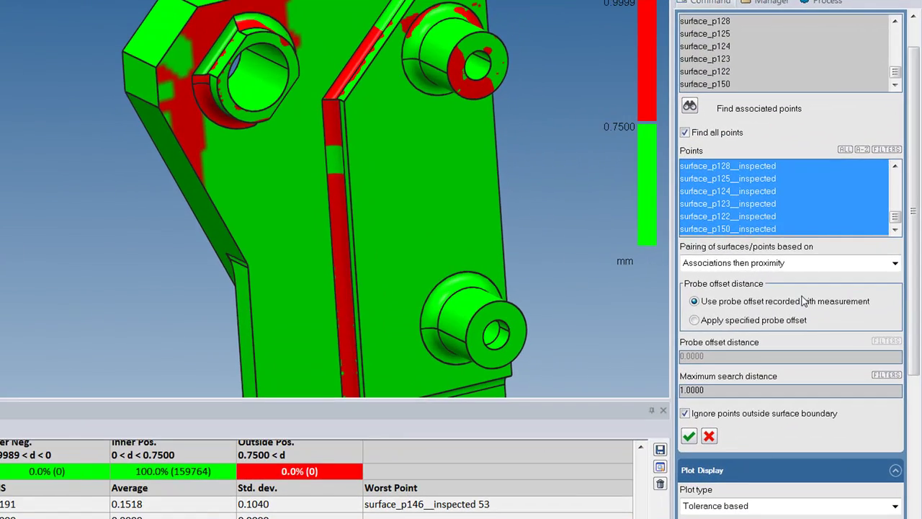
drag(914, 351, 917, 485)
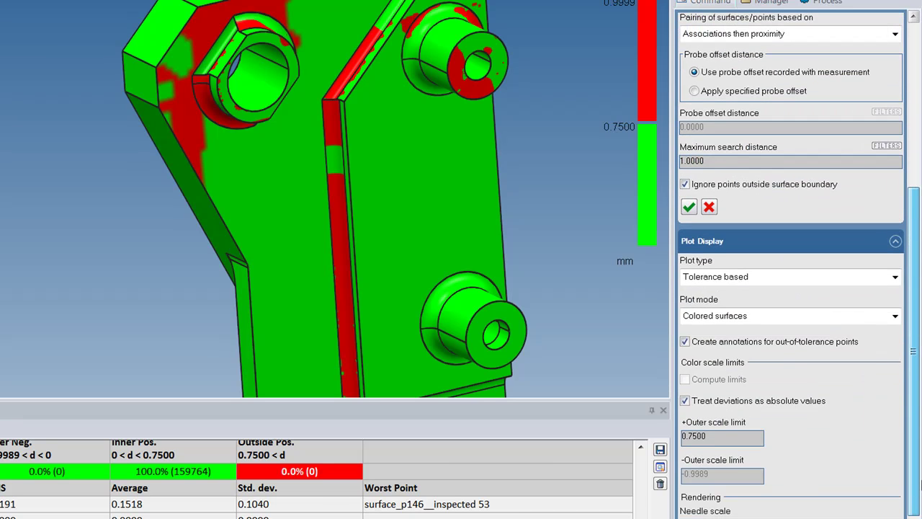
- Run the tolerance-based deviation analysis with signed instead of absolute deviations and a negative outer scale limit of -0.75 mm
click(738, 402)
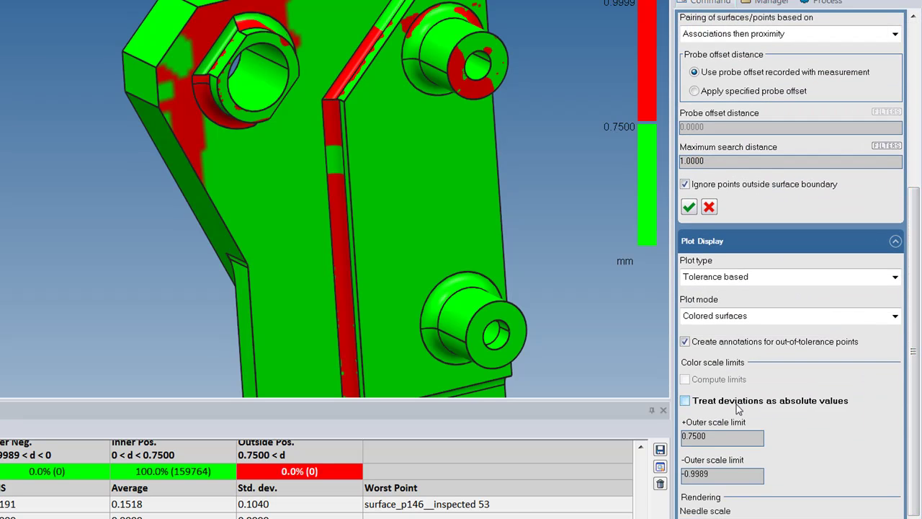
drag(693, 473, 720, 472)
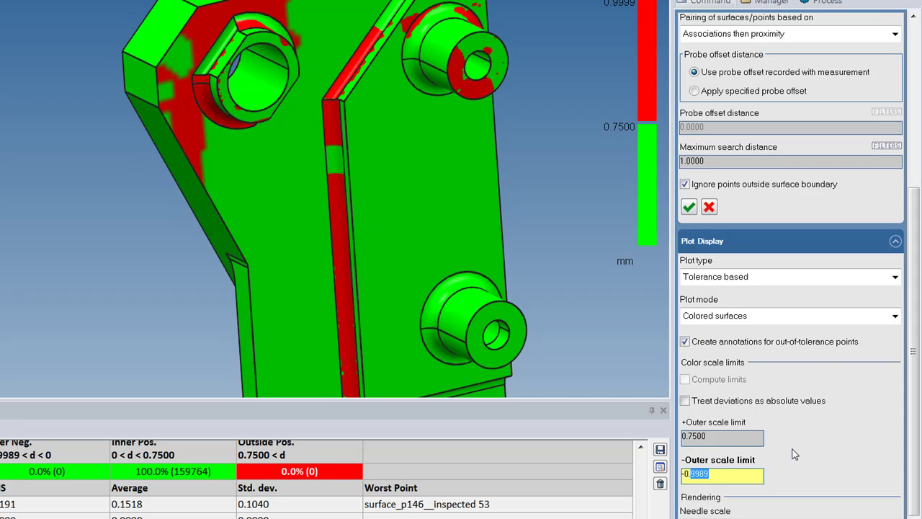
text(75)
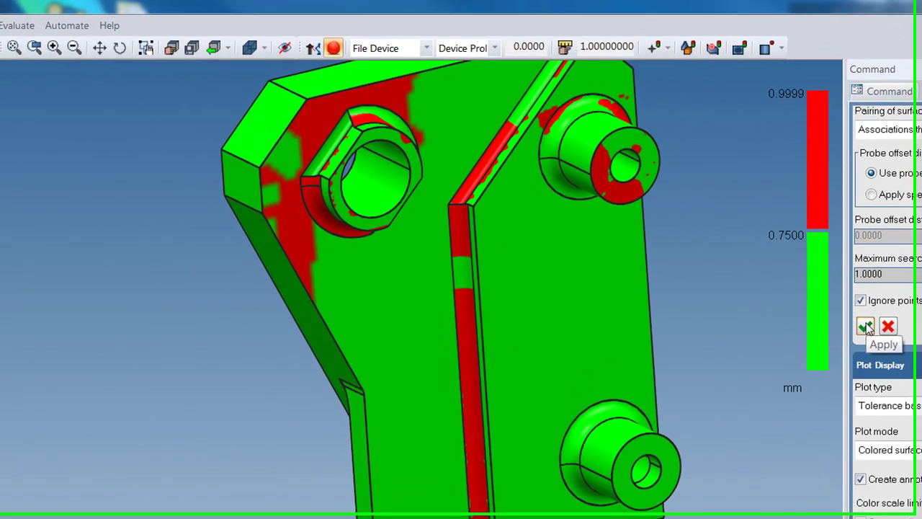
click(688, 208)
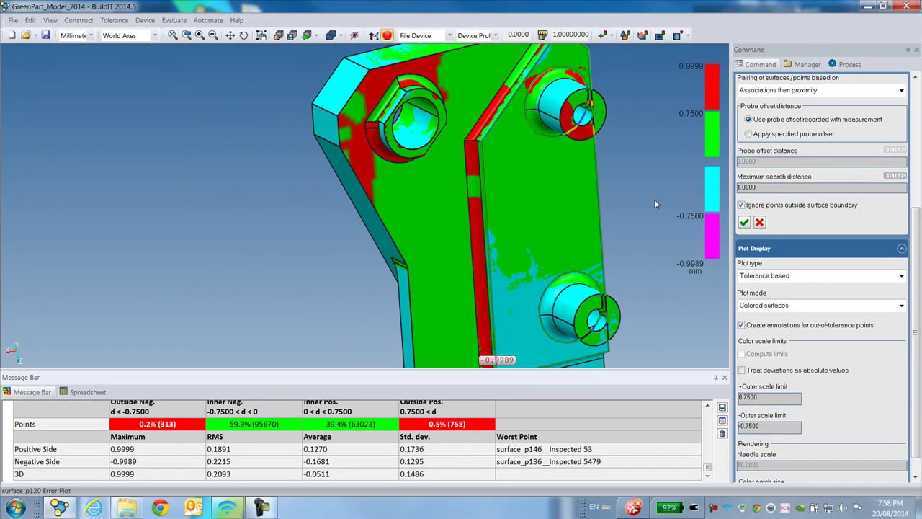
- Save a view showing the whole front side of the part with its deviation plot under the name Front Part
scroll(654, 203, down, 5)
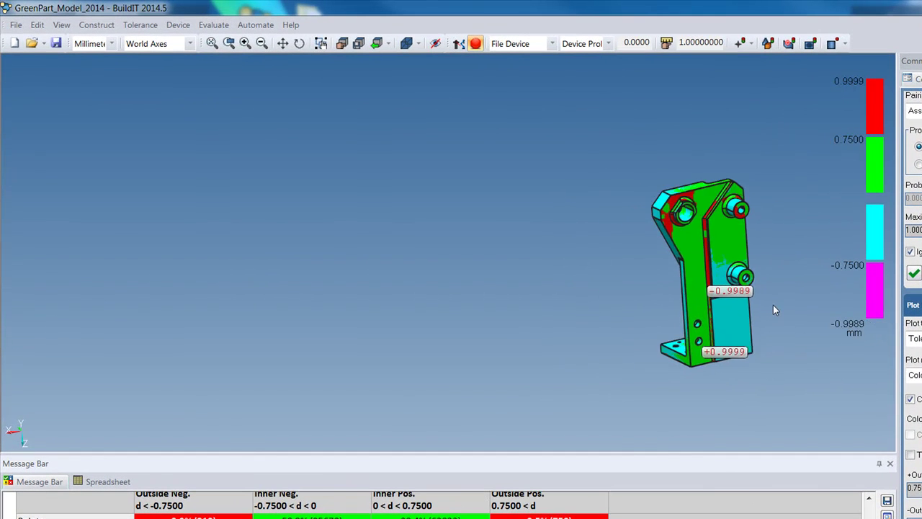
middle_drag(773, 305, 532, 199)
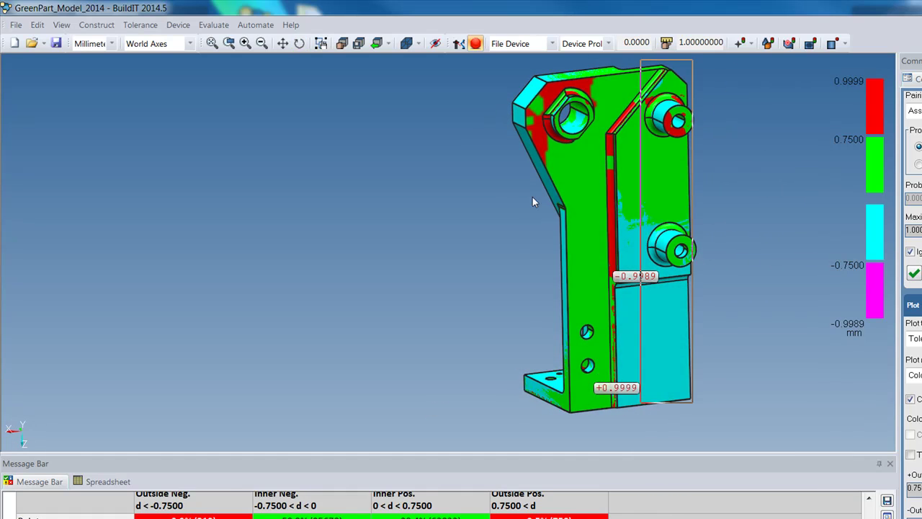
click(561, 130)
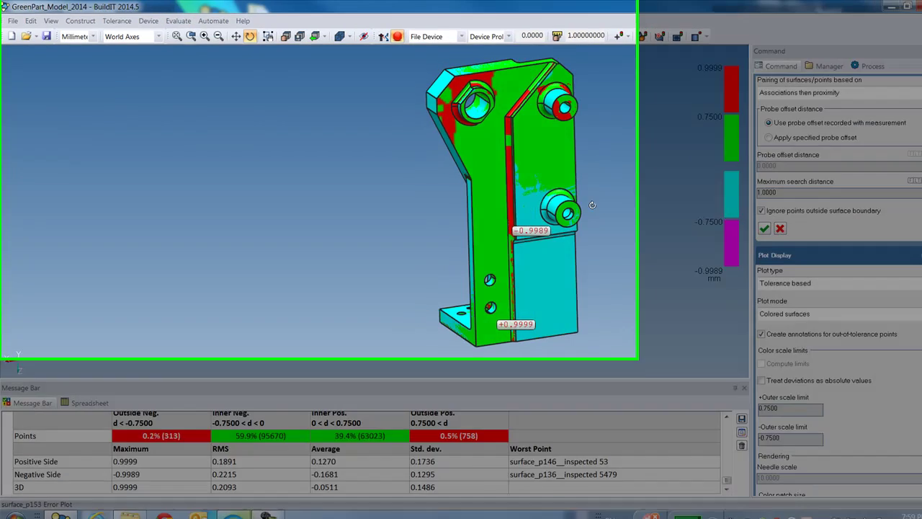
middle_drag(580, 196, 406, 196)
middle_drag(610, 295, 609, 285)
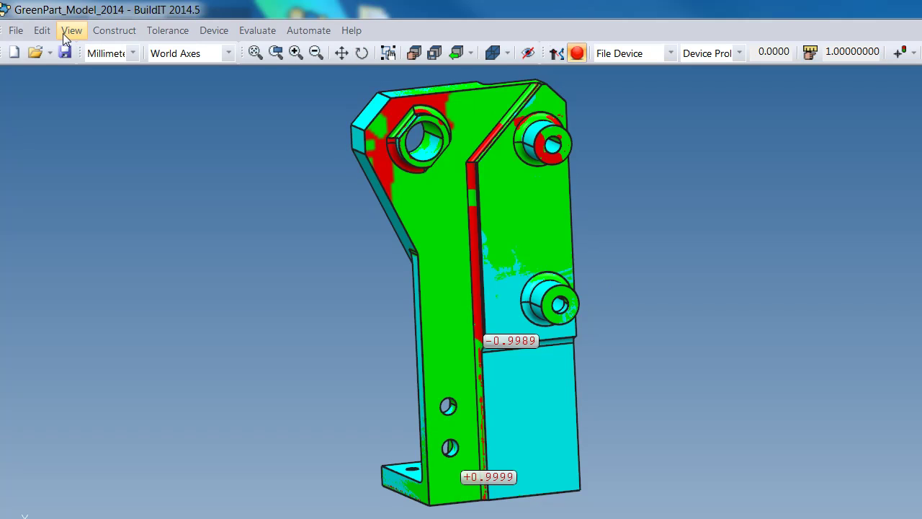
click(64, 34)
click(140, 140)
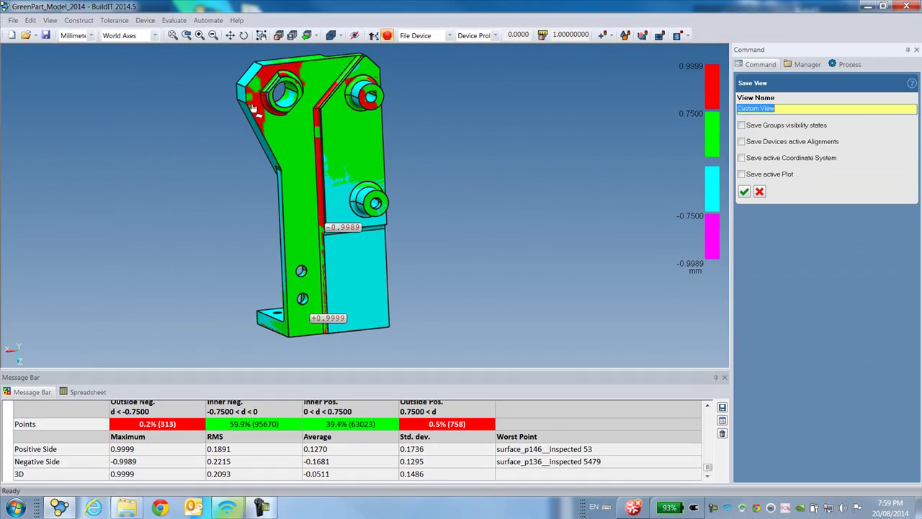
text(Front)
text( PArt)
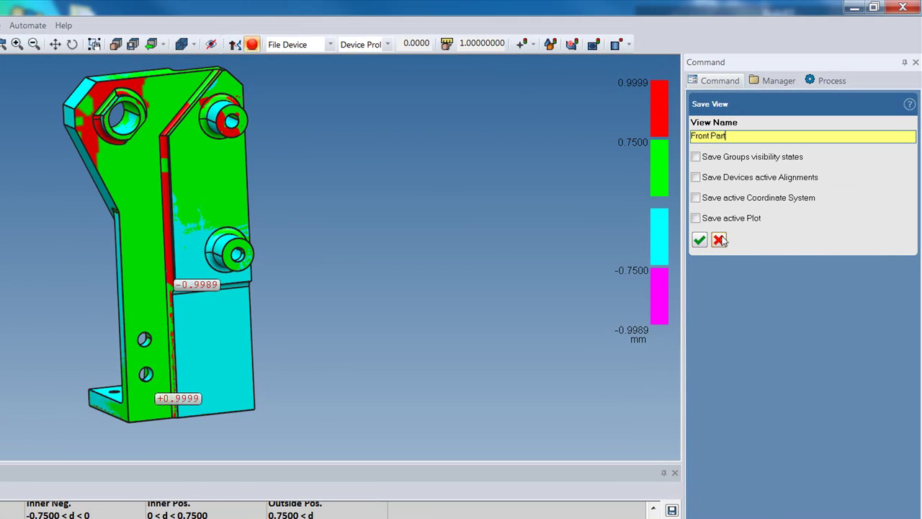
click(699, 240)
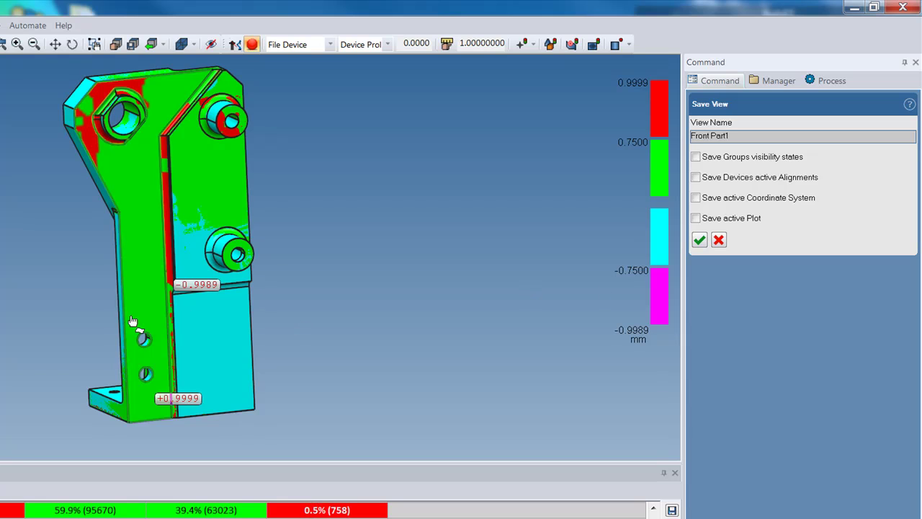
- Turn the part around and save a view of its rear side under the name Back Part
drag(78, 309, 439, 367)
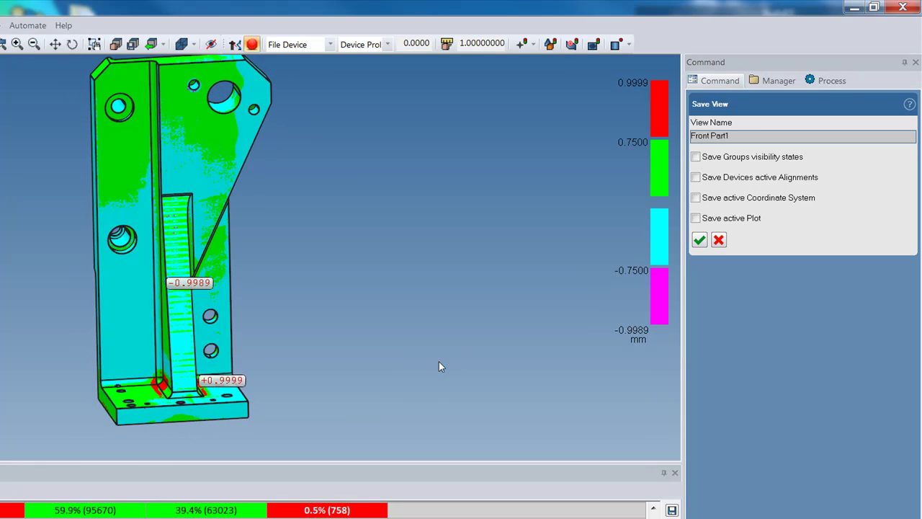
click(712, 135)
double_click(713, 136)
click(733, 136)
key(Delete)
key(Delete)
key(Delete)
key(Delete)
key(Delete)
key(Delete)
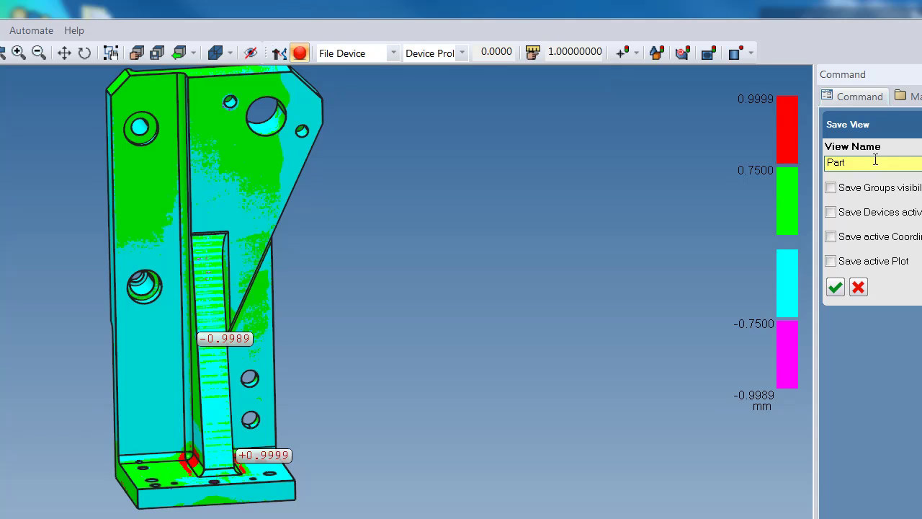
text(Back Part)
click(835, 287)
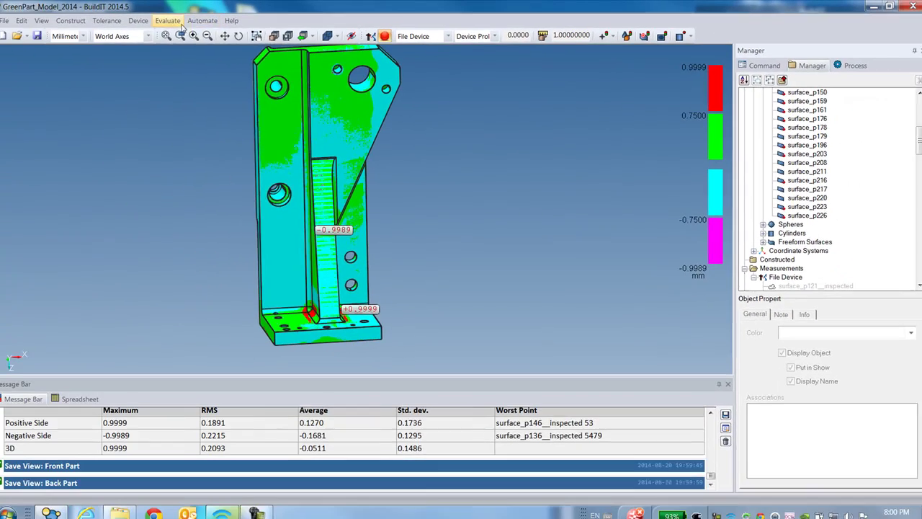
- Set up a Surface/Curve Deviation Report that covers all surfaces and curves, without adding details
click(173, 20)
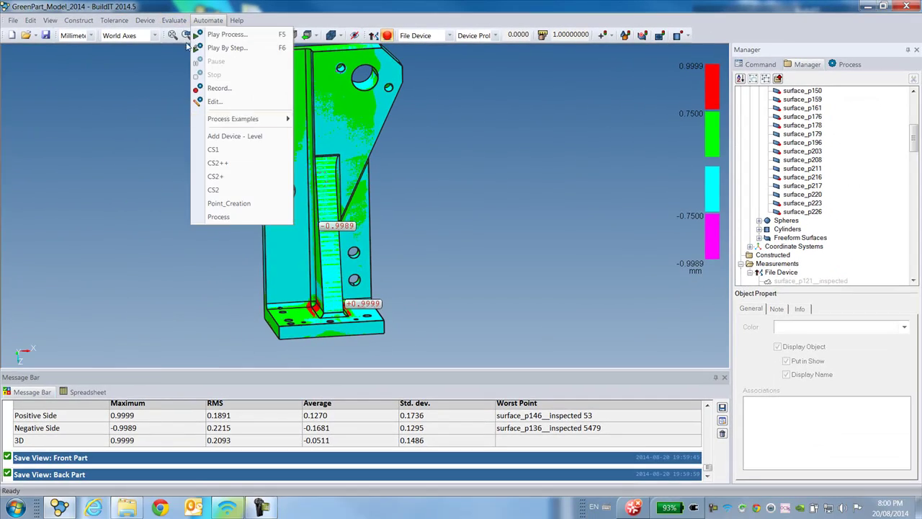
mouse_move(188, 153)
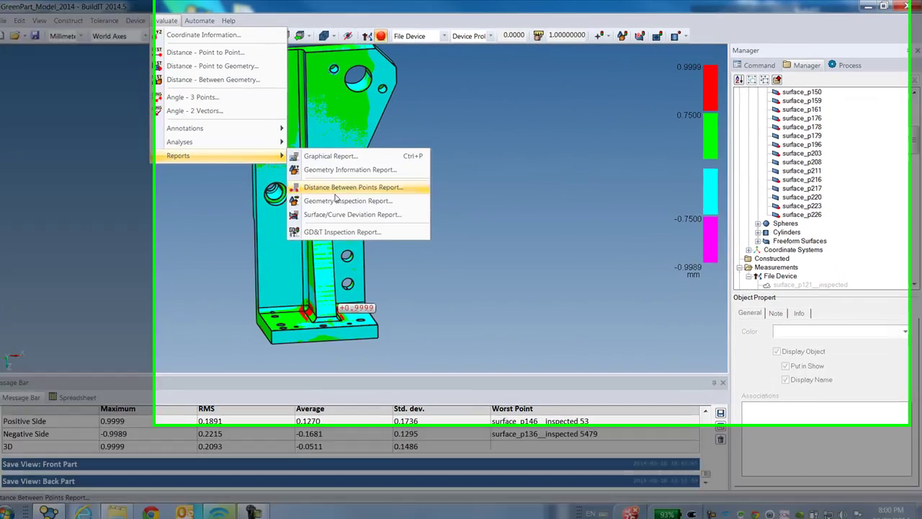
click(342, 211)
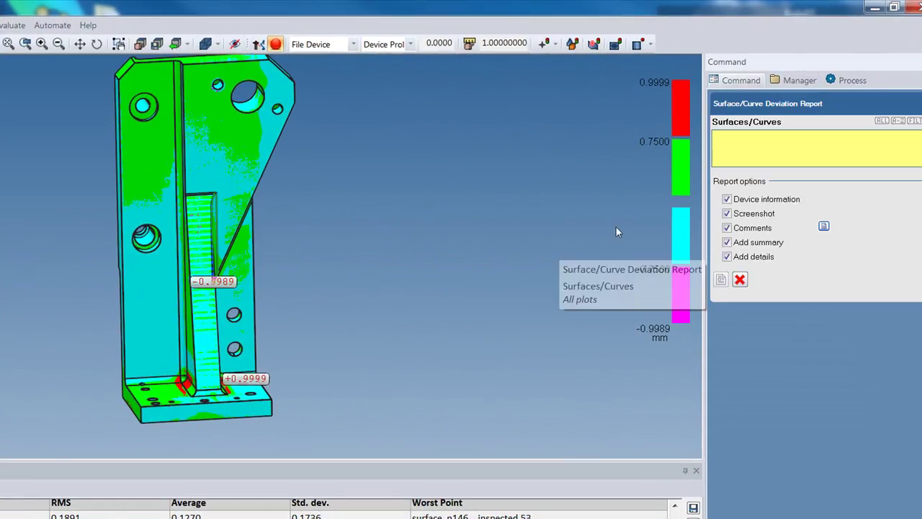
click(881, 120)
click(727, 257)
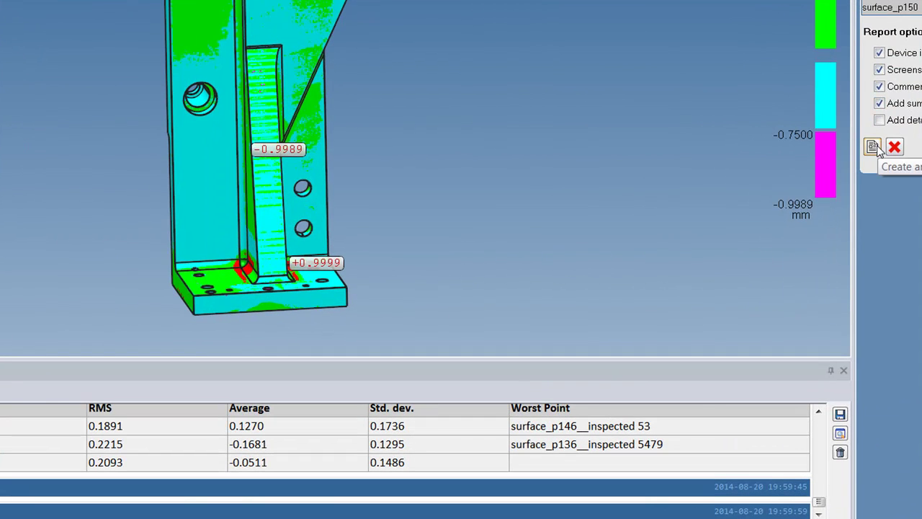
- Generate the report as GreenPart_Model_2014_Deviations.pdf despite the high point count, with screenshots of Current View, Back Part and Front Part
click(872, 147)
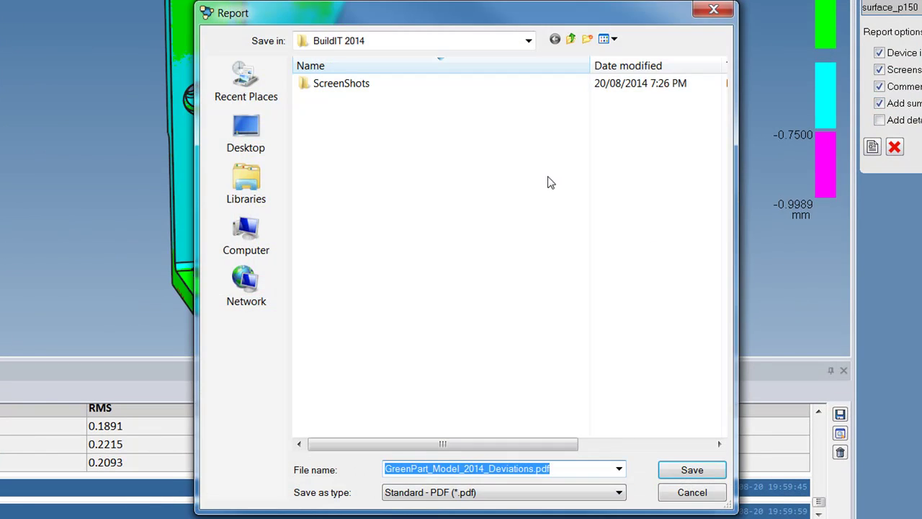
click(681, 469)
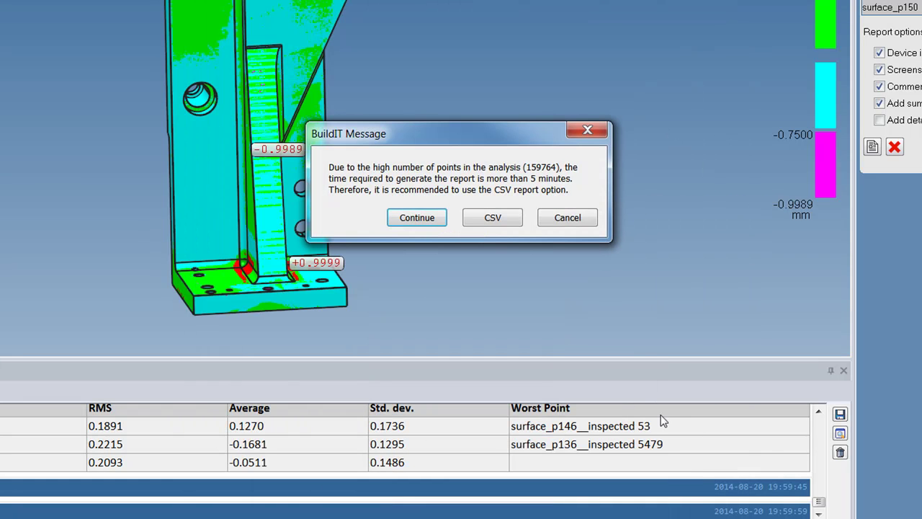
click(416, 219)
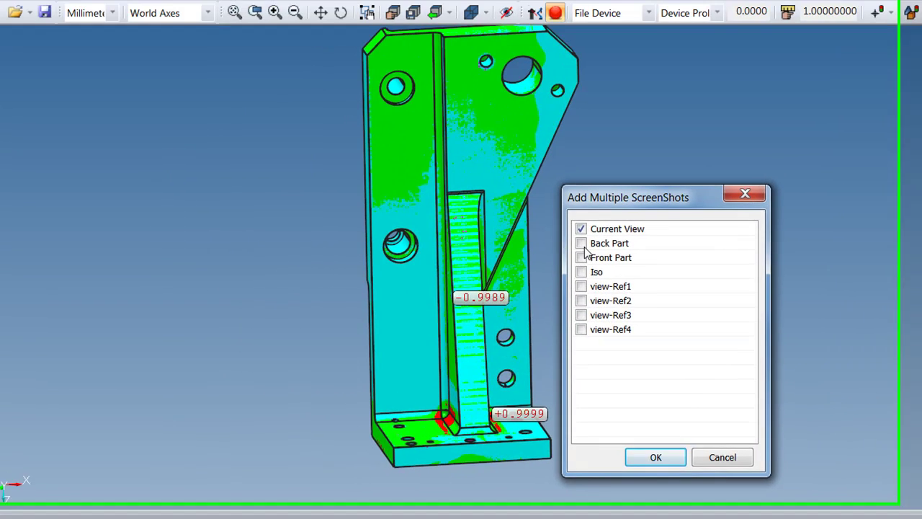
click(581, 244)
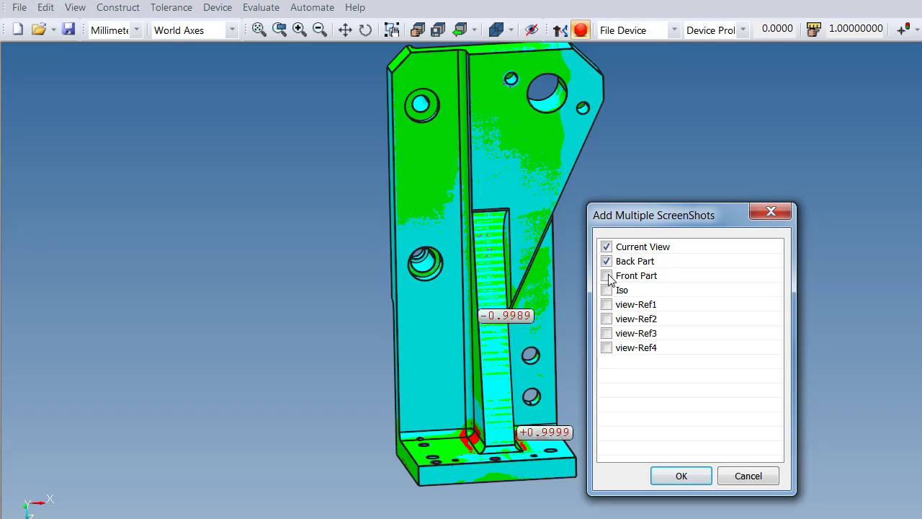
click(607, 275)
click(680, 476)
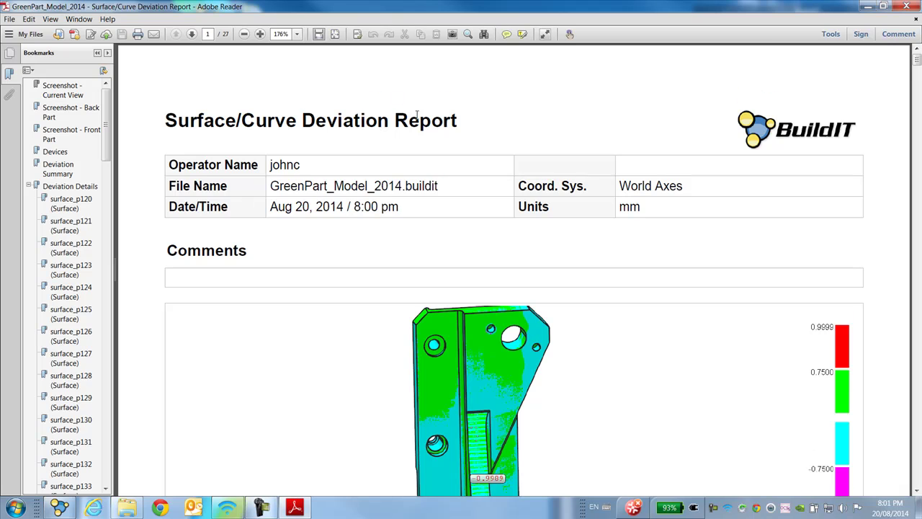
- Examine the Current View, Back Part and Front Part screenshots on the first pages of the PDF report
scroll(418, 117, down, 5)
scroll(424, 105, down, 1)
scroll(425, 105, up, 3)
scroll(425, 104, down, 8)
scroll(424, 104, up, 5)
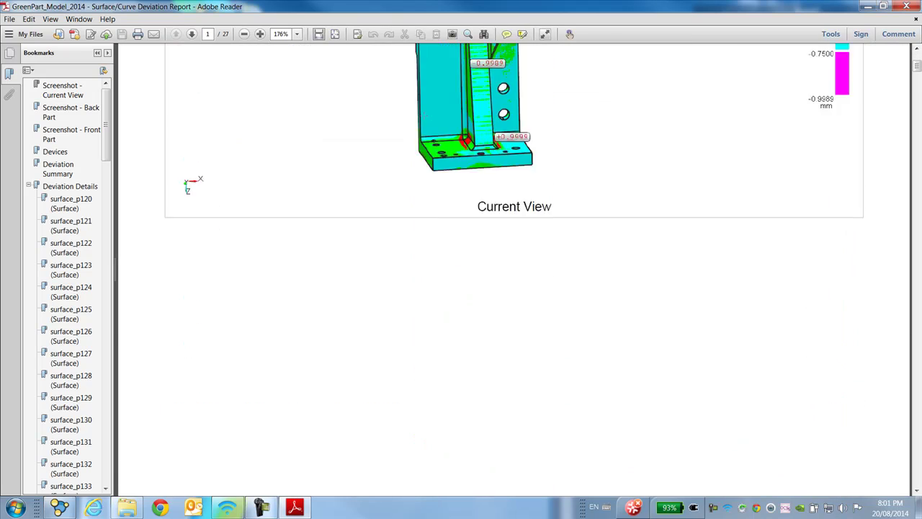
scroll(418, 106, down, 6)
scroll(418, 108, down, 6)
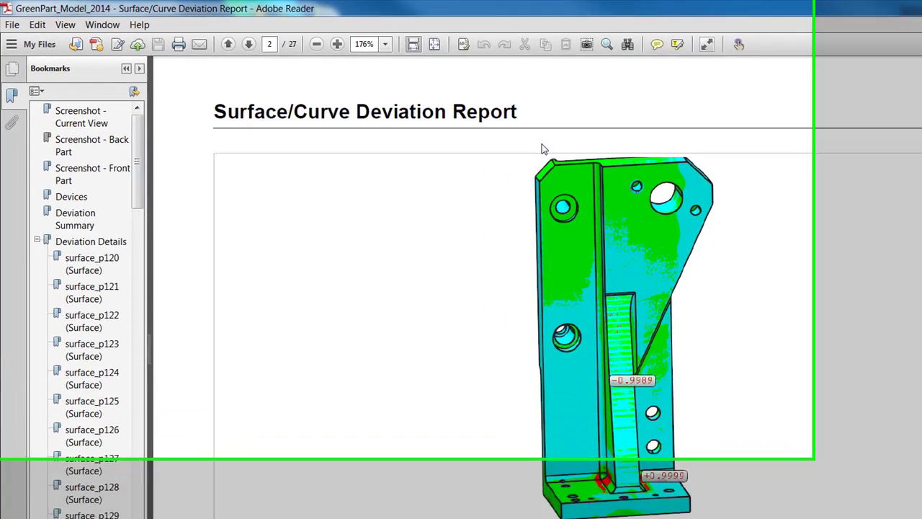
scroll(544, 149, down, 1)
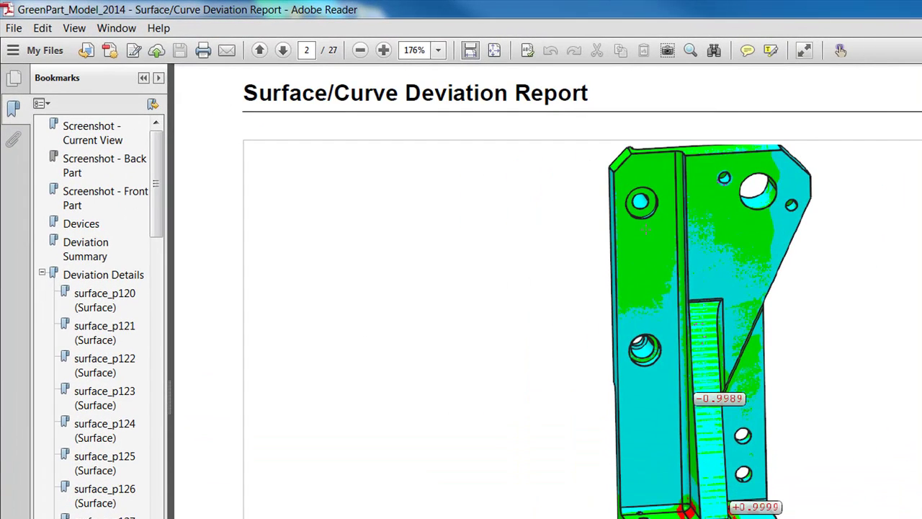
scroll(531, 315, down, 6)
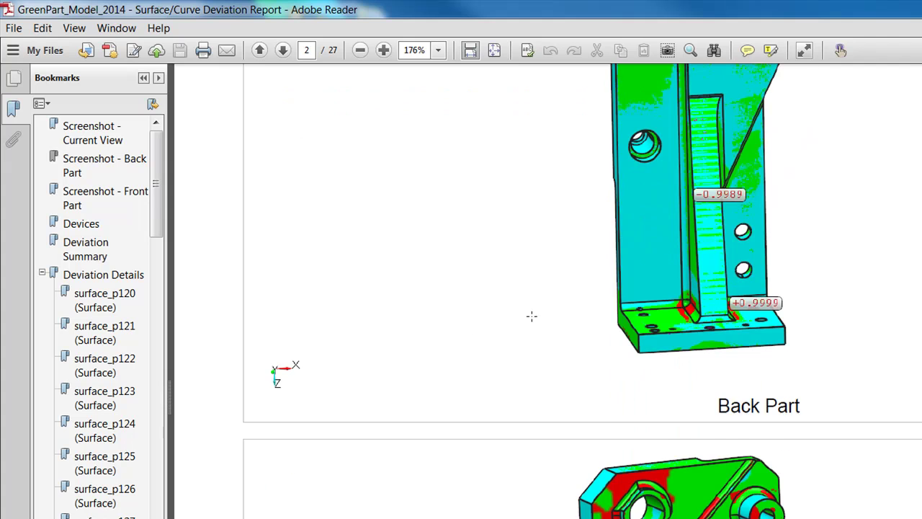
scroll(721, 371, down, 15)
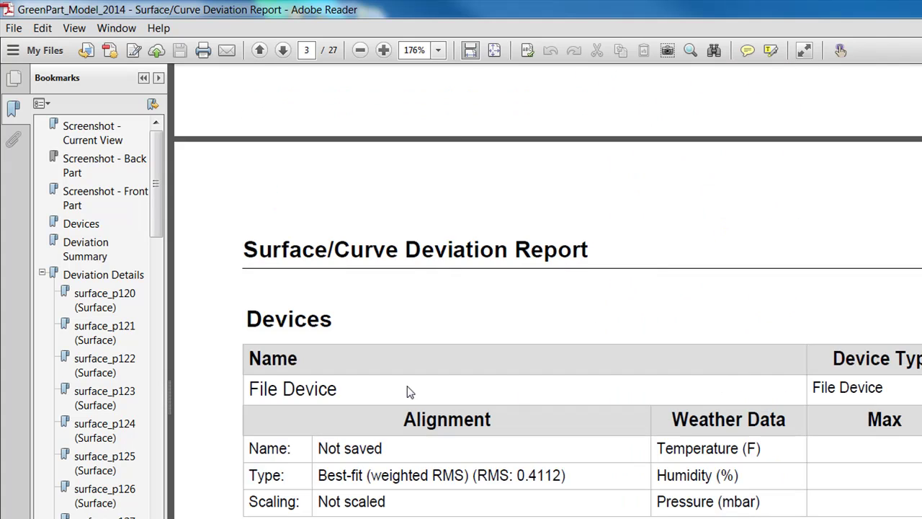
- Review the report's device and alignment data, the deviation summary for surfaces and curves, and the first surface's deviation details
scroll(430, 380, down, 2)
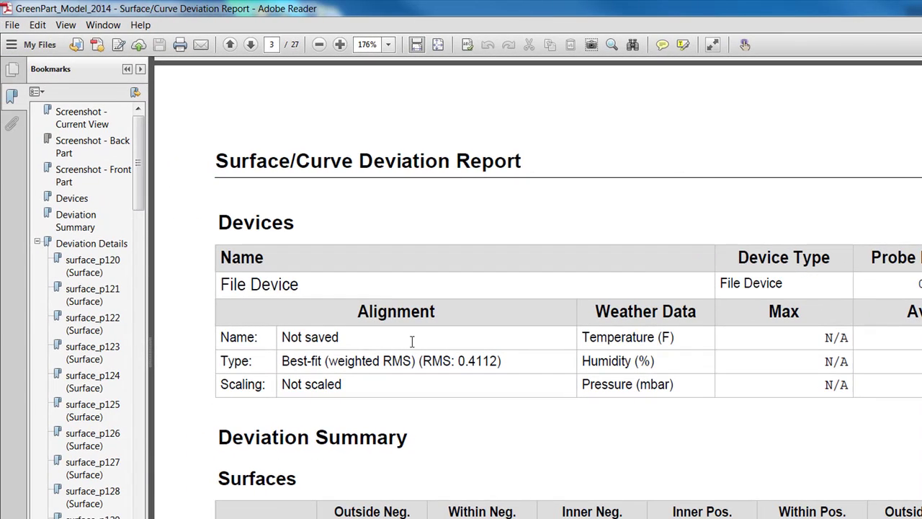
scroll(468, 319, down, 2)
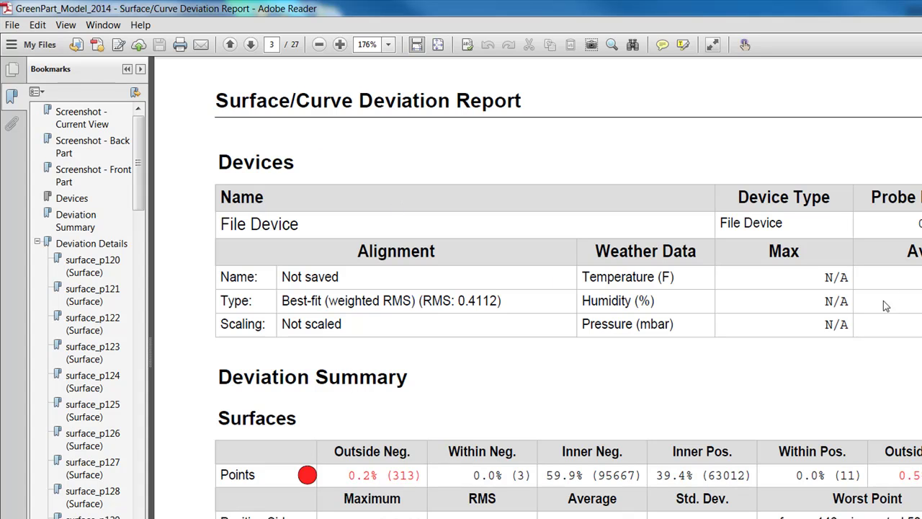
scroll(791, 293, down, 1)
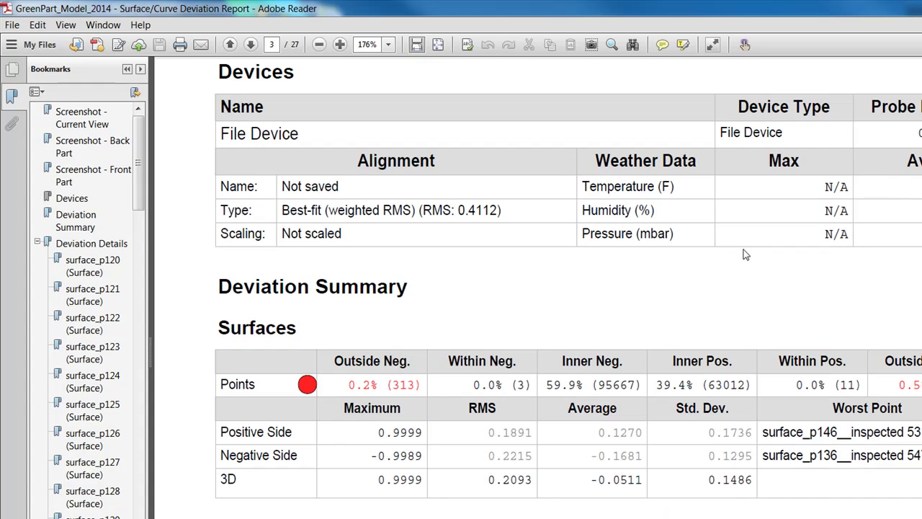
scroll(744, 253, down, 5)
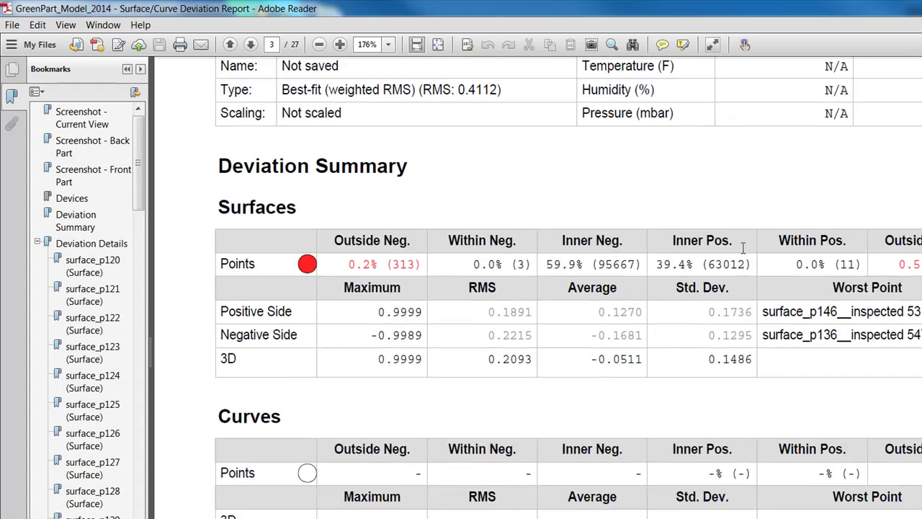
scroll(430, 208, down, 3)
scroll(436, 210, up, 3)
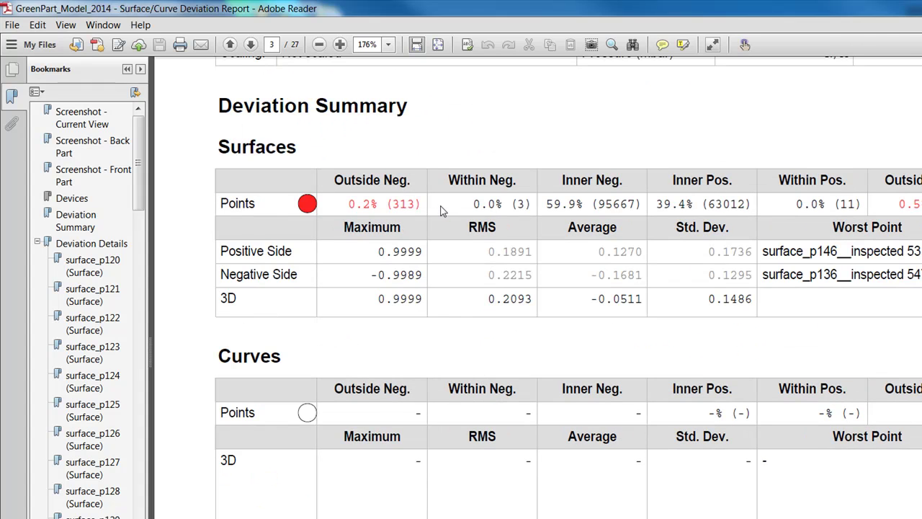
scroll(444, 204, down, 1)
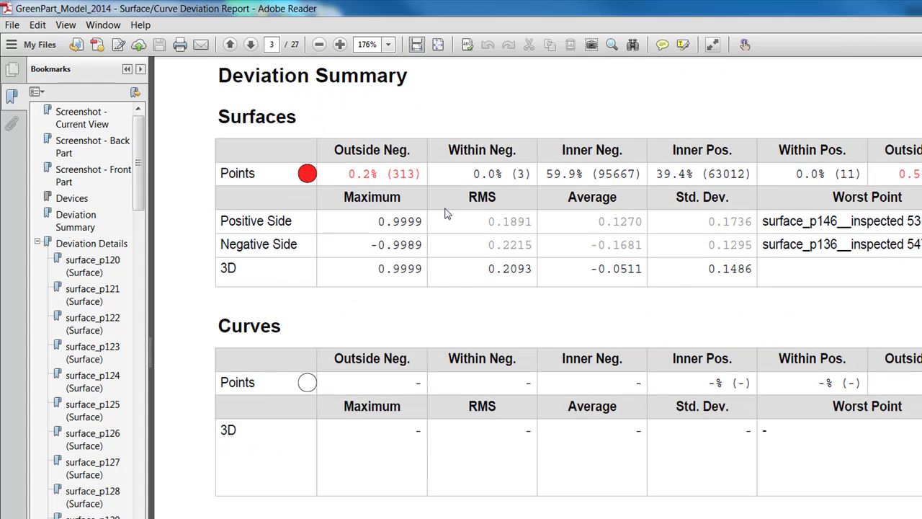
scroll(465, 323, down, 4)
scroll(469, 364, down, 15)
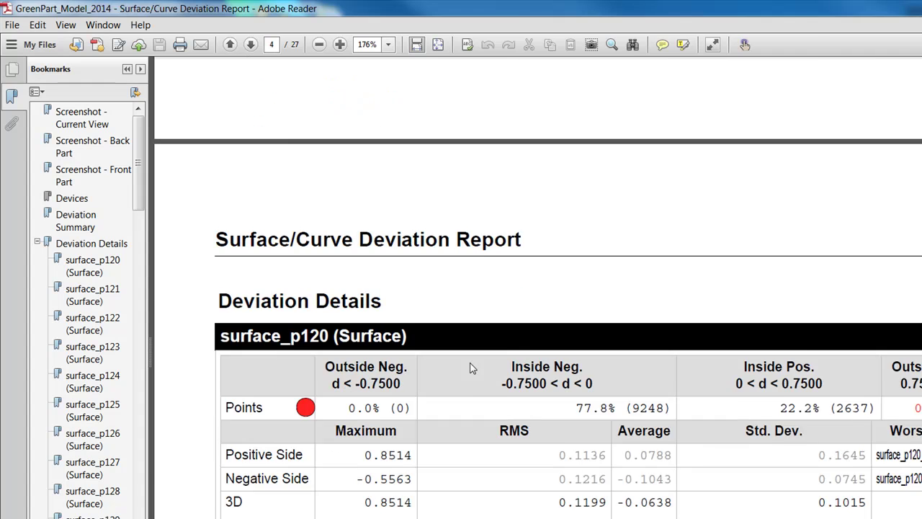
- Review the per-surface deviation details from surface_p120 through surface_p156 in the PDF report, and close the report
scroll(472, 365, down, 2)
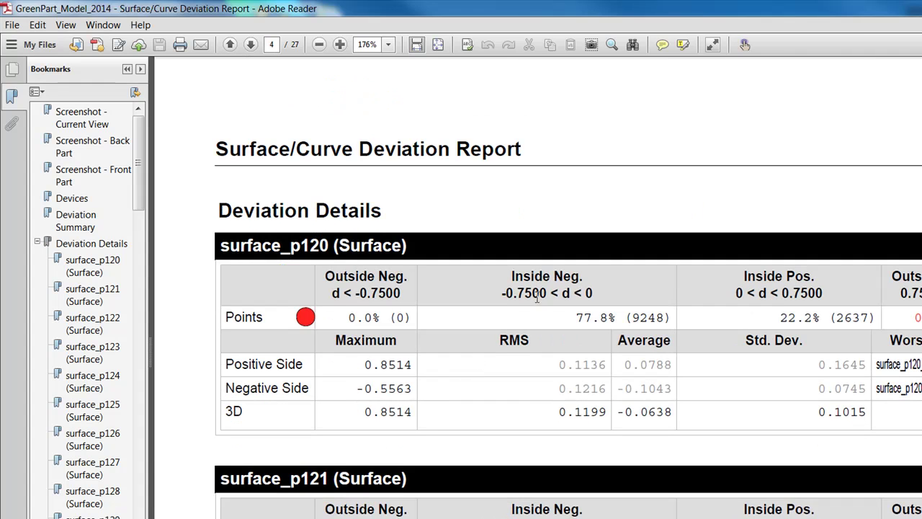
scroll(560, 404, down, 4)
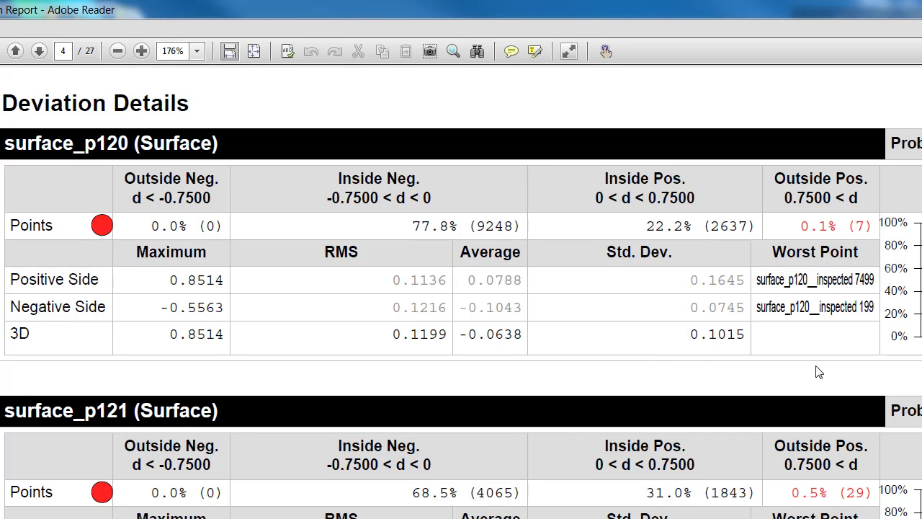
scroll(819, 372, down, 6)
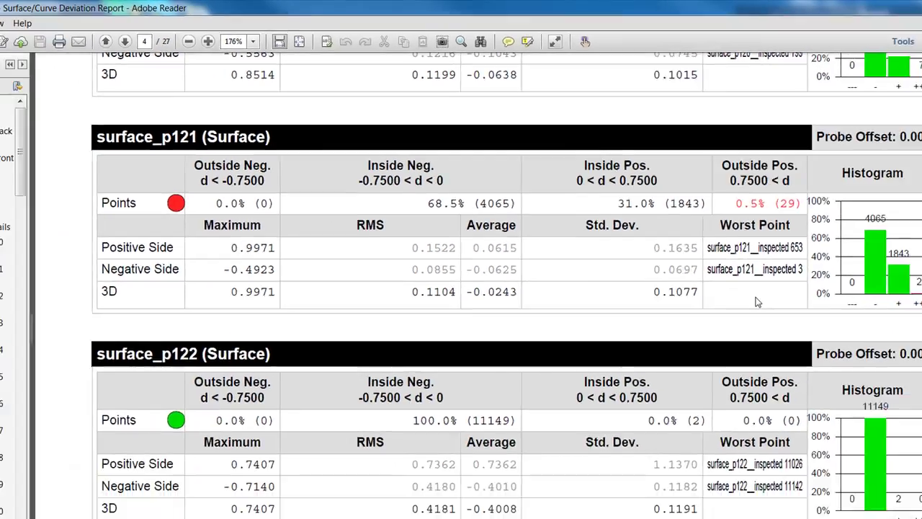
scroll(798, 389, down, 10)
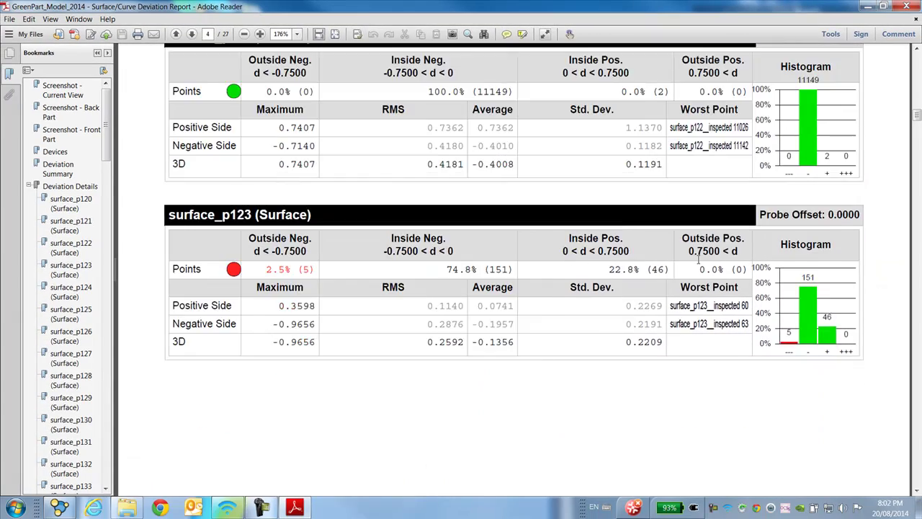
scroll(697, 277, down, 16)
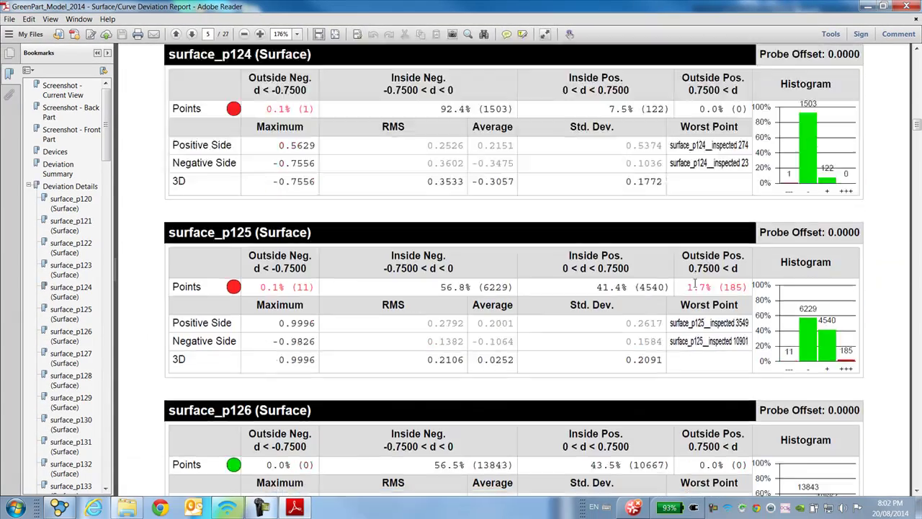
scroll(696, 288, down, 8)
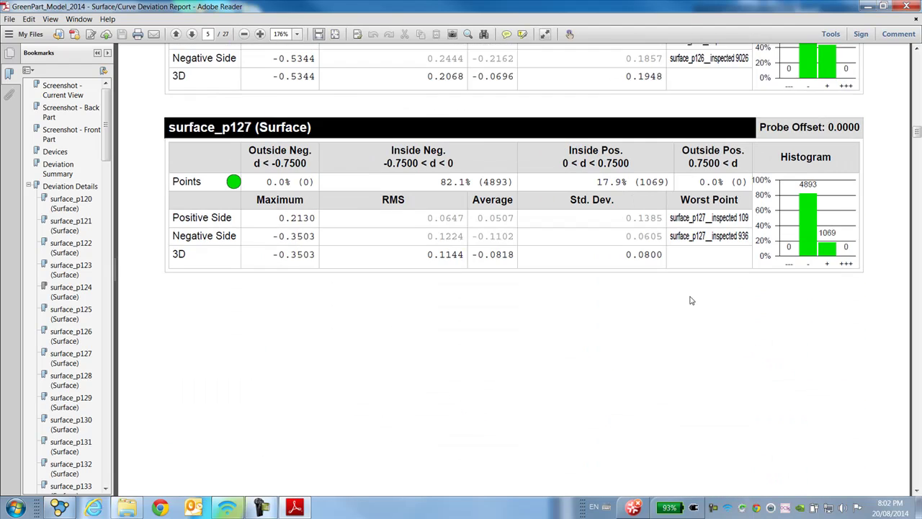
scroll(690, 301, down, 9)
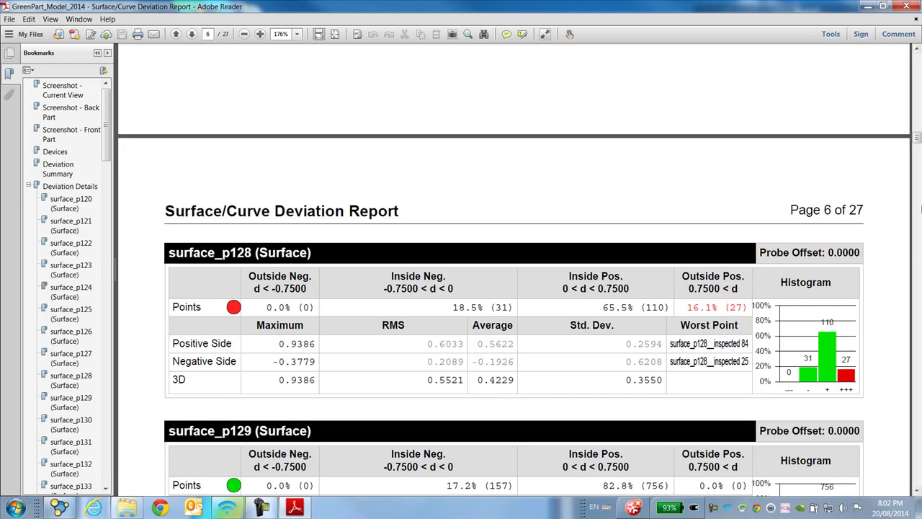
drag(916, 138, 907, 207)
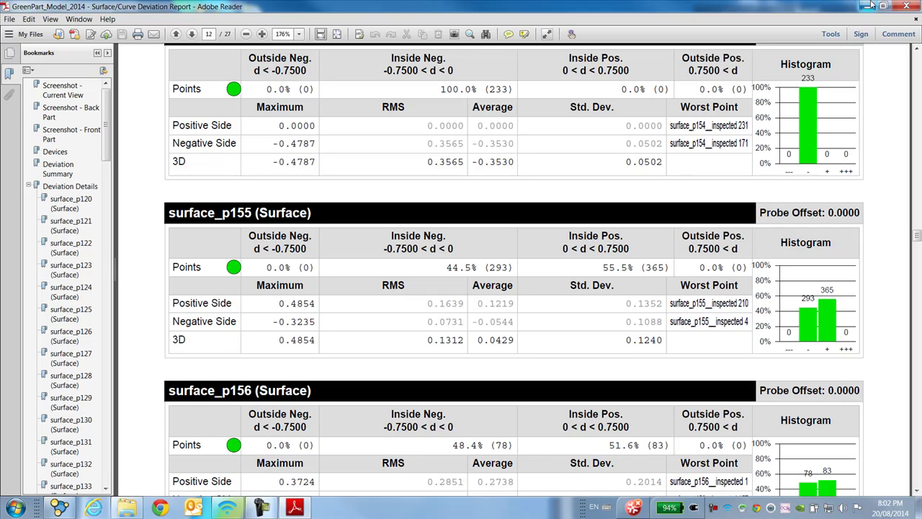
click(907, 7)
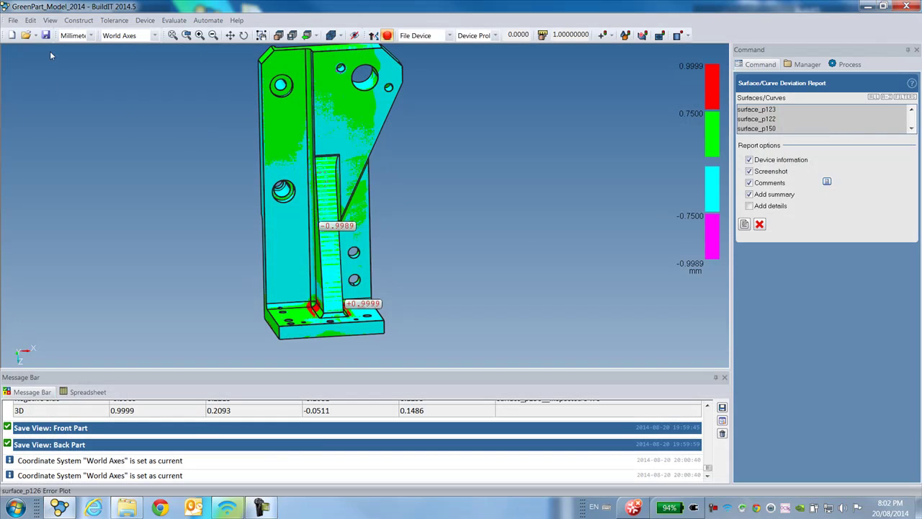
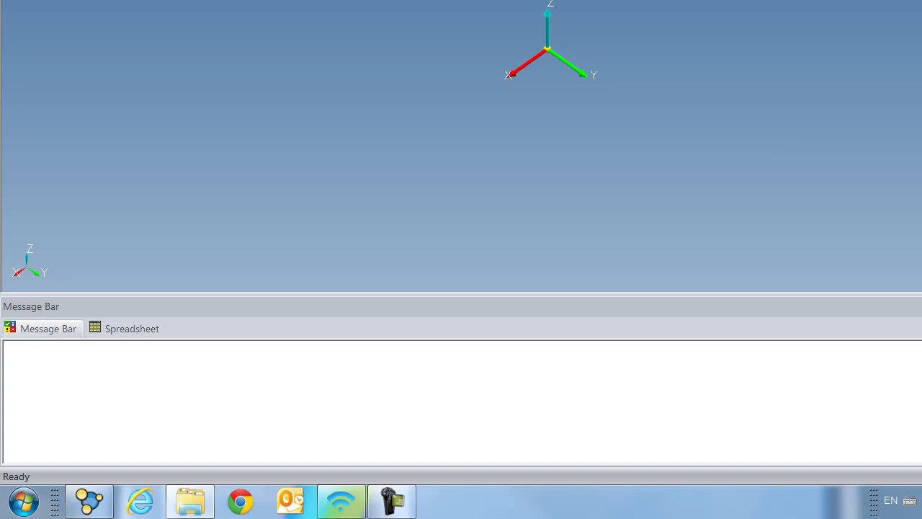
- Run the automated process with GreenPart_Model_2014.buildit as the model and Measured_Points.csv as the measured points, continuing the full report despite the high point count
drag(574, 228, 574, 175)
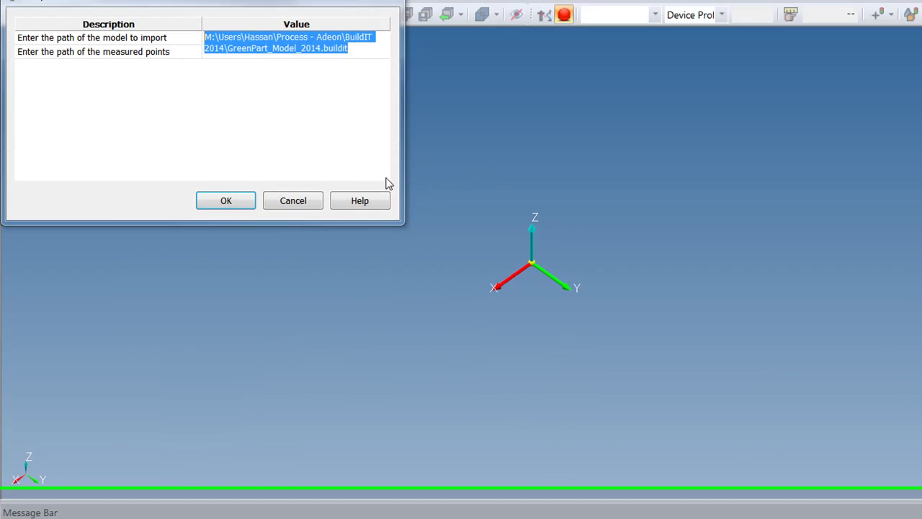
click(359, 89)
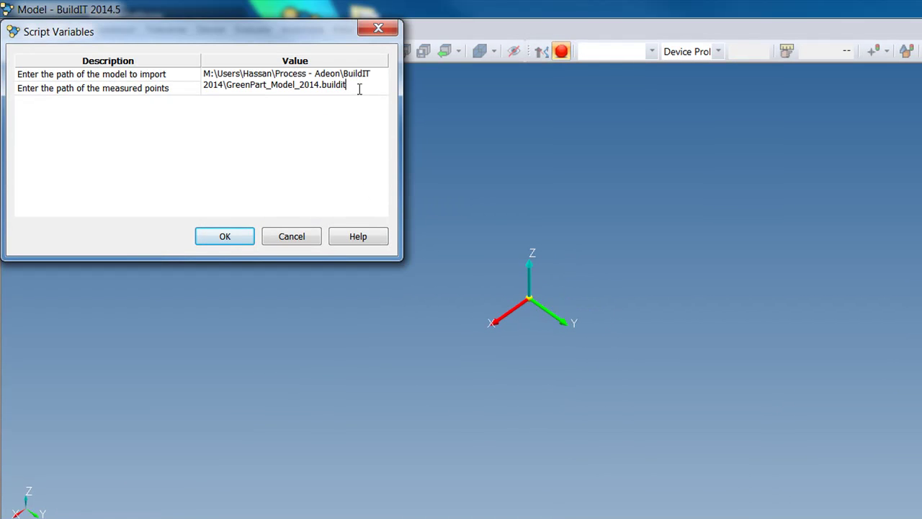
drag(359, 88, 186, 73)
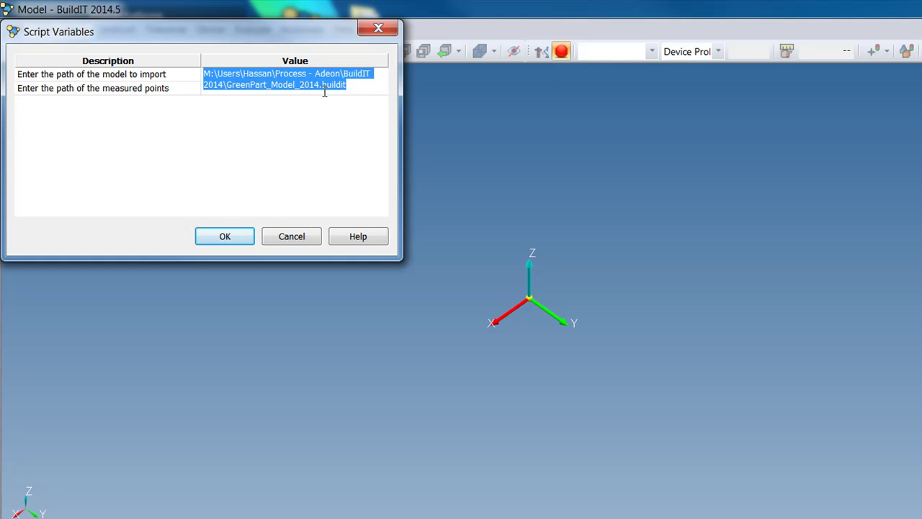
click(173, 114)
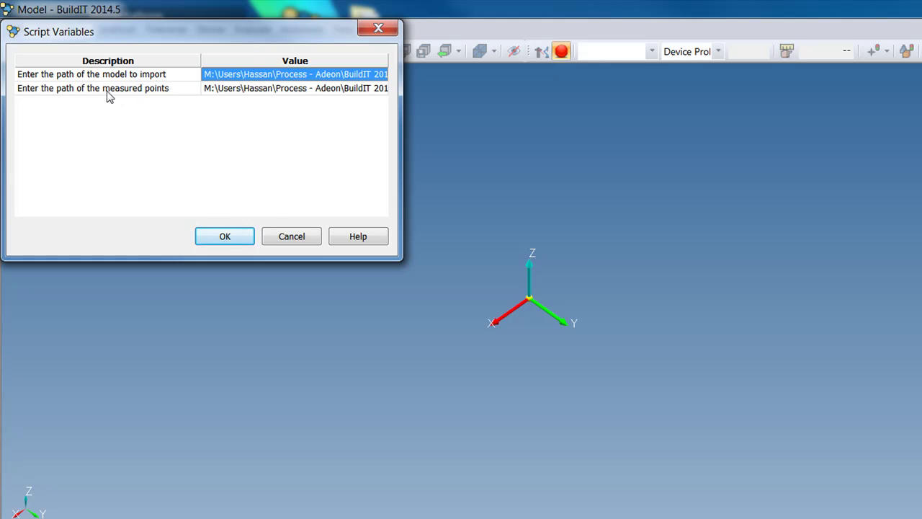
click(226, 92)
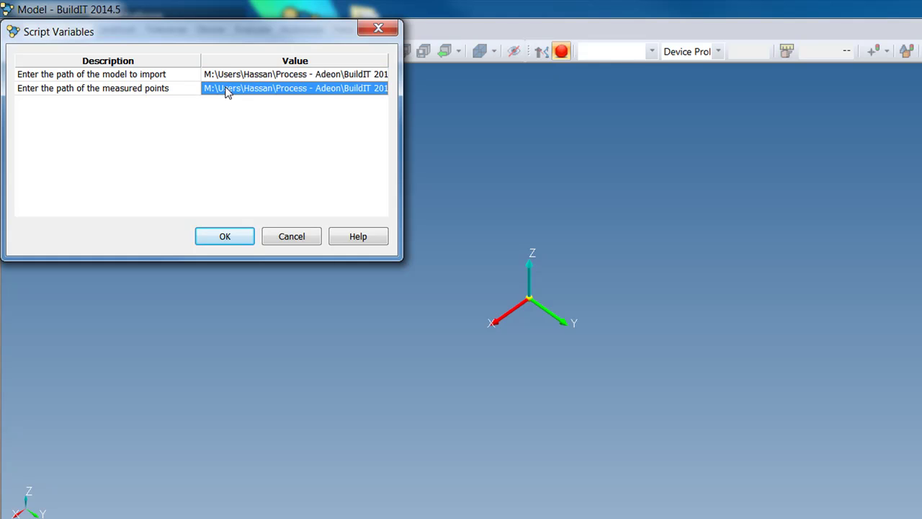
click(226, 89)
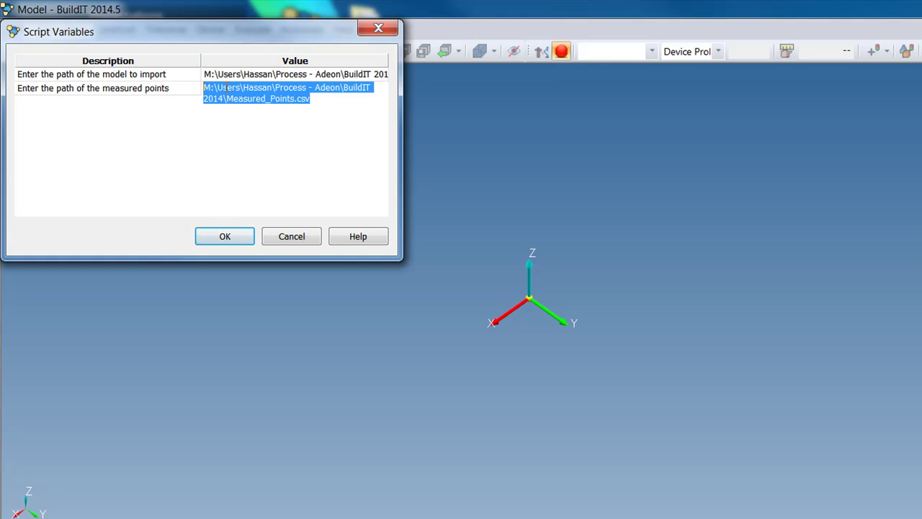
click(253, 119)
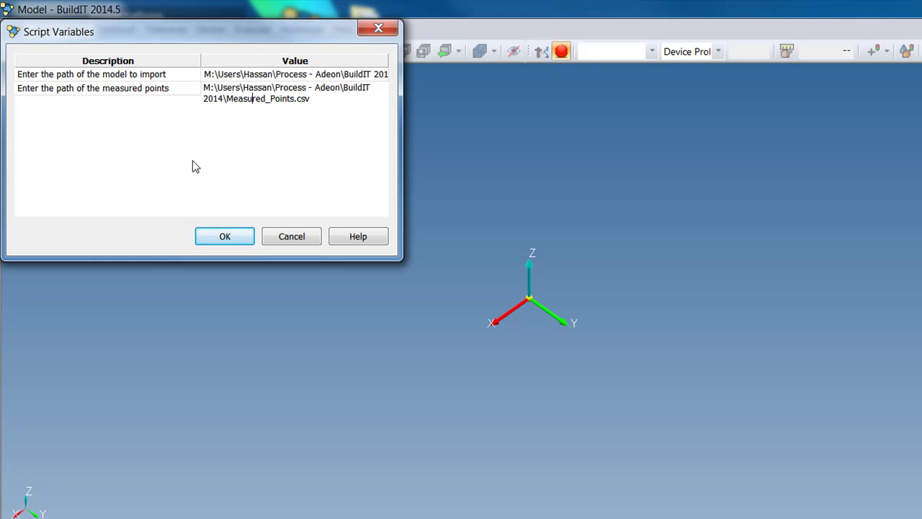
click(216, 242)
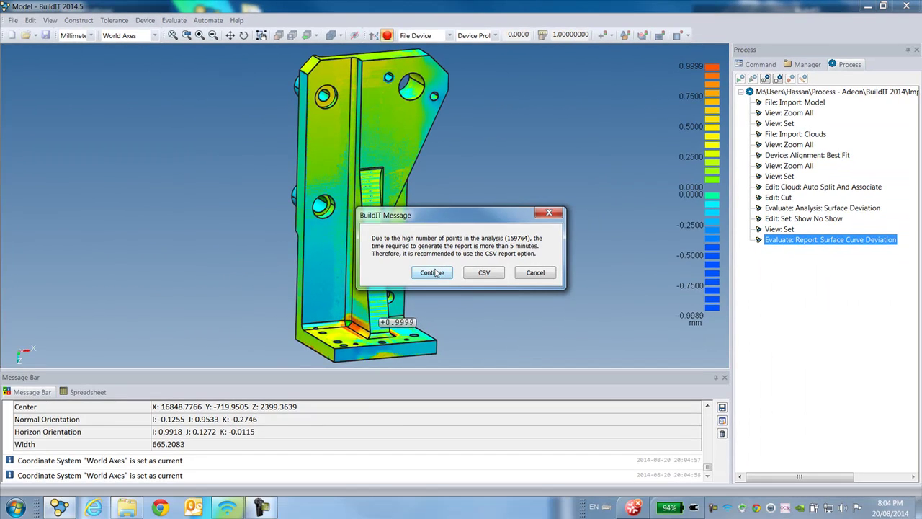
click(435, 272)
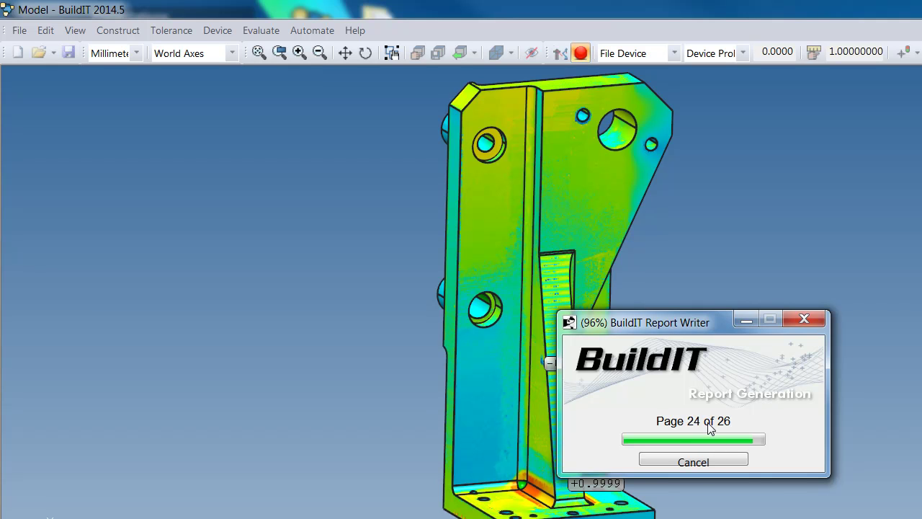
- Review the automatically generated report's screenshot, device data, deviation summary and first surface details, and close it to return to BuildIT's process list
scroll(591, 168, down, 8)
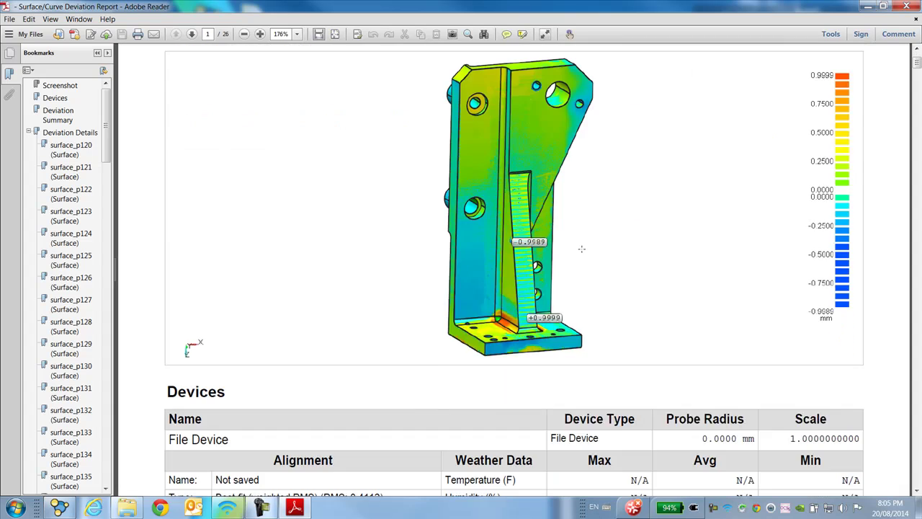
scroll(612, 303, down, 15)
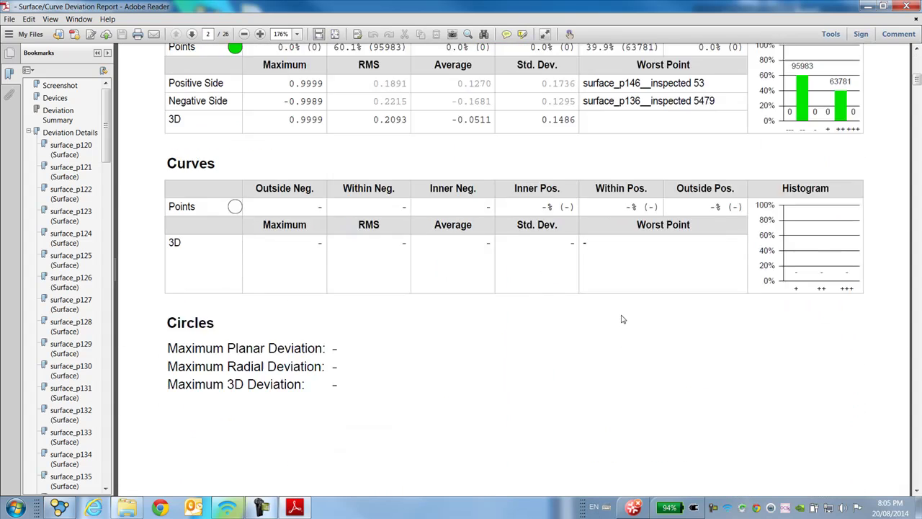
scroll(621, 319, down, 12)
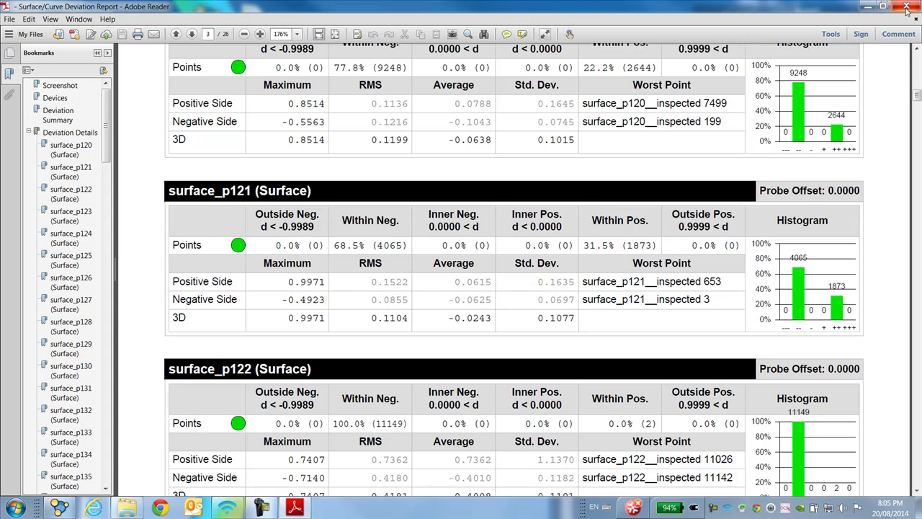
click(905, 6)
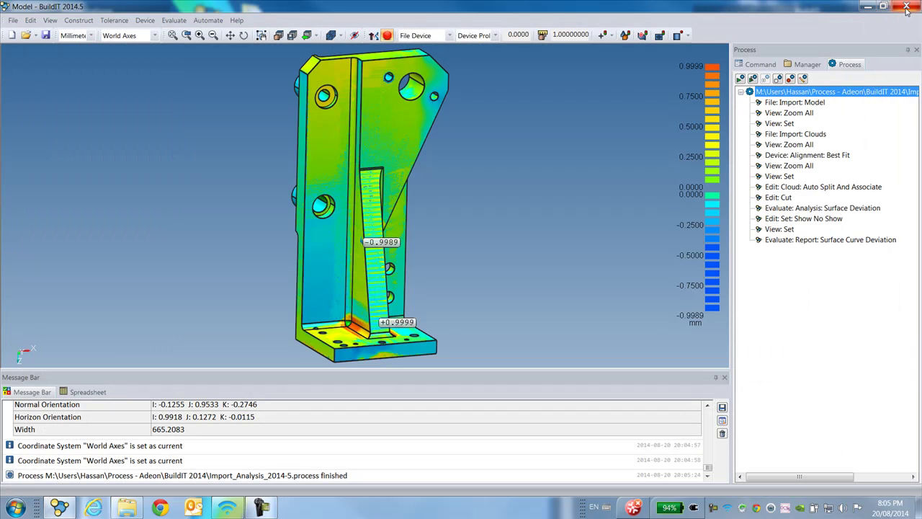
click(806, 103)
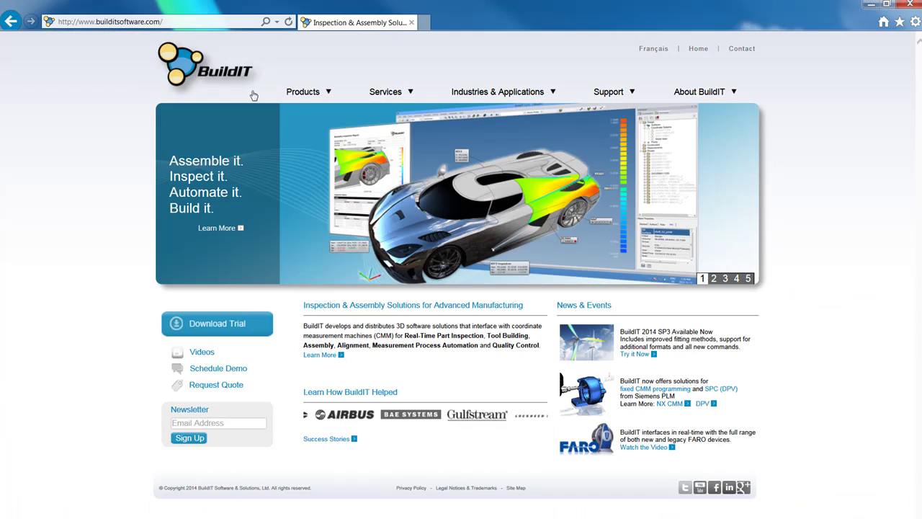
- On the BuildIT website, open the product pages and read the Dimensional Planning & Validation (SPC) overview and capabilities
click(315, 92)
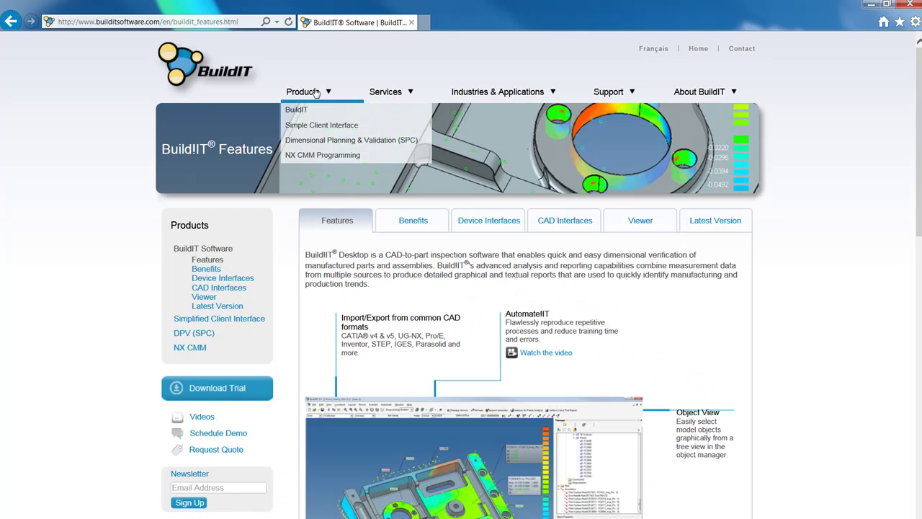
click(178, 335)
scroll(178, 338, down, 3)
scroll(461, 288, down, 2)
scroll(461, 289, up, 3)
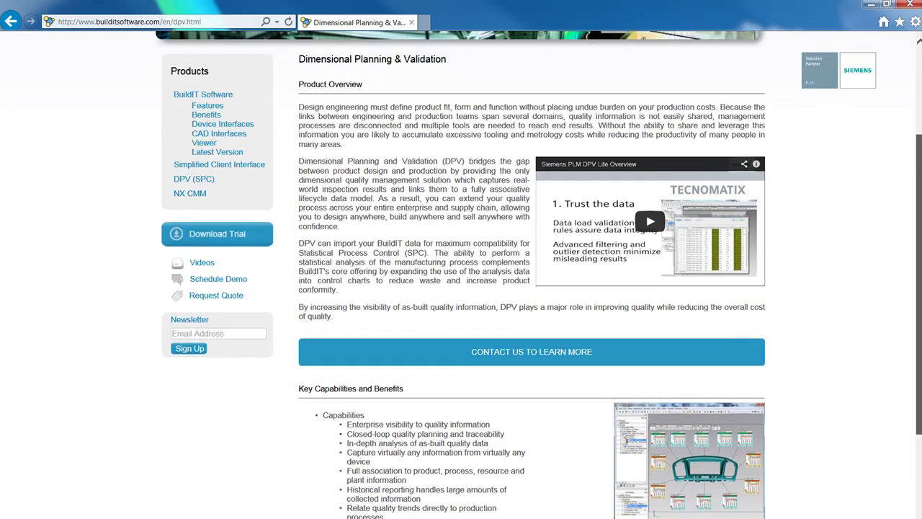
scroll(455, 212, up, 3)
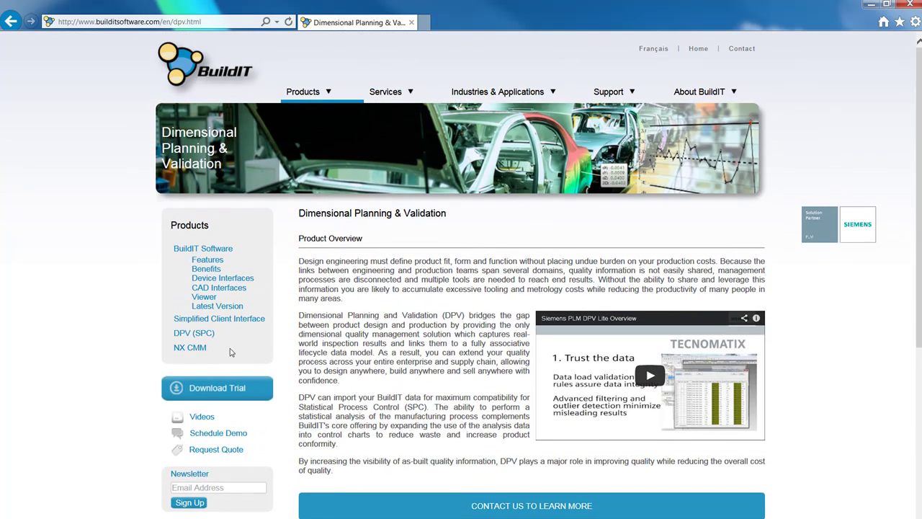
- Open the NX CMM product page and read its programming, inspection analysis, Teamcenter connectivity and feature sections
click(190, 347)
scroll(190, 347, down, 1)
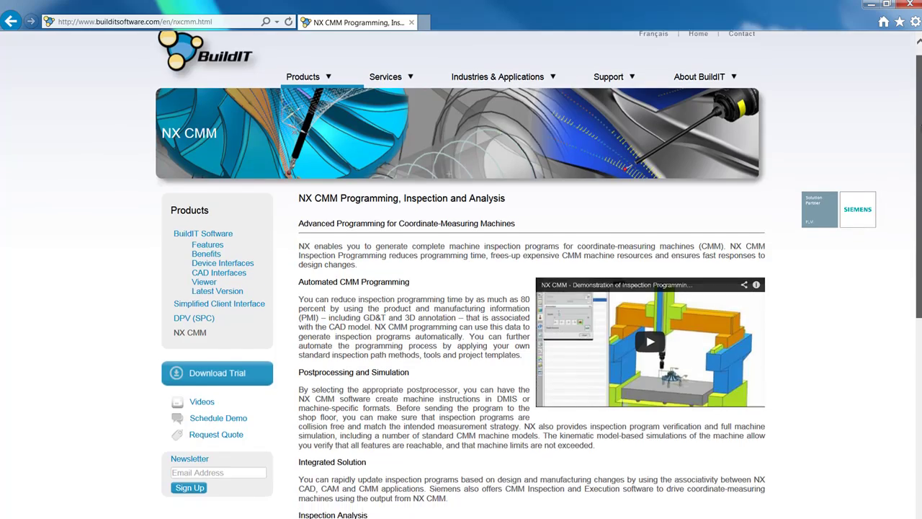
scroll(461, 288, down, 5)
scroll(461, 289, down, 4)
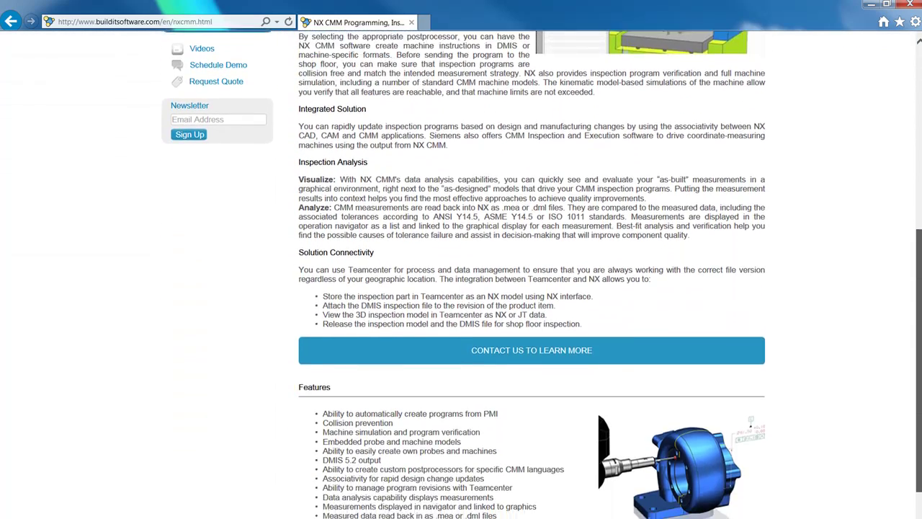
scroll(885, 342, down, 2)
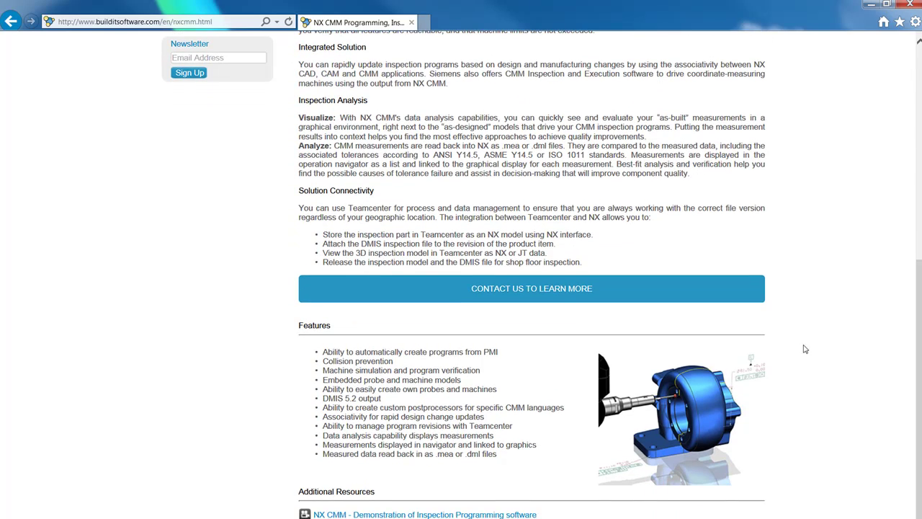